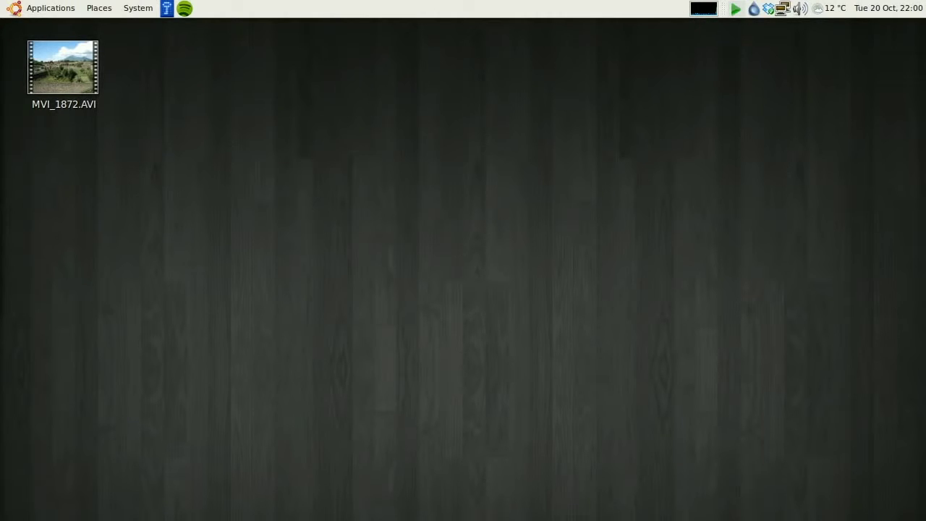
- Open the properties of MVI_1872.AVI on the desktop to check its file type and size
click(83, 91)
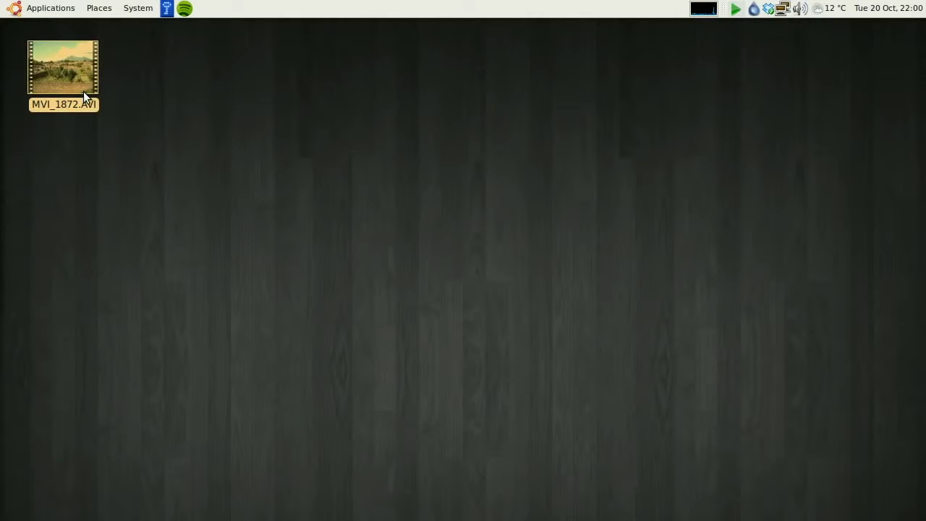
right_click(77, 73)
click(280, 80)
click(44, 55)
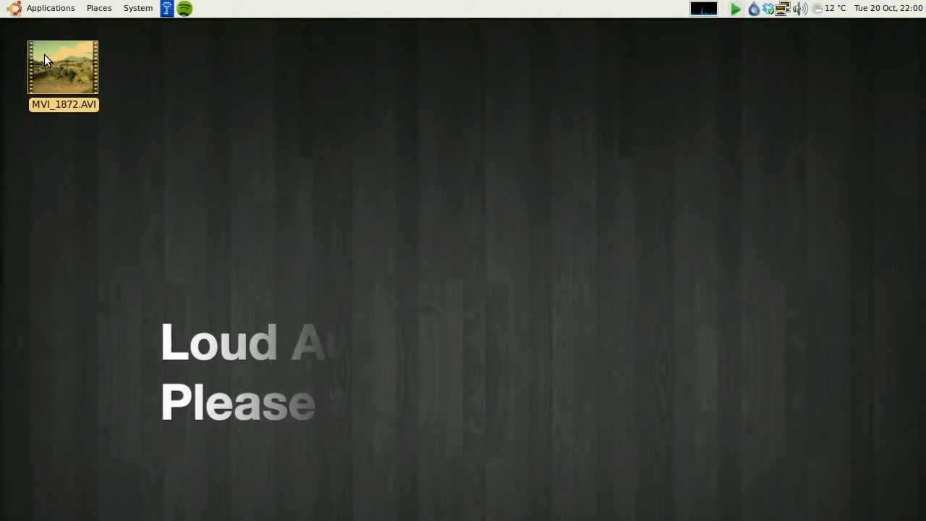
right_click(80, 72)
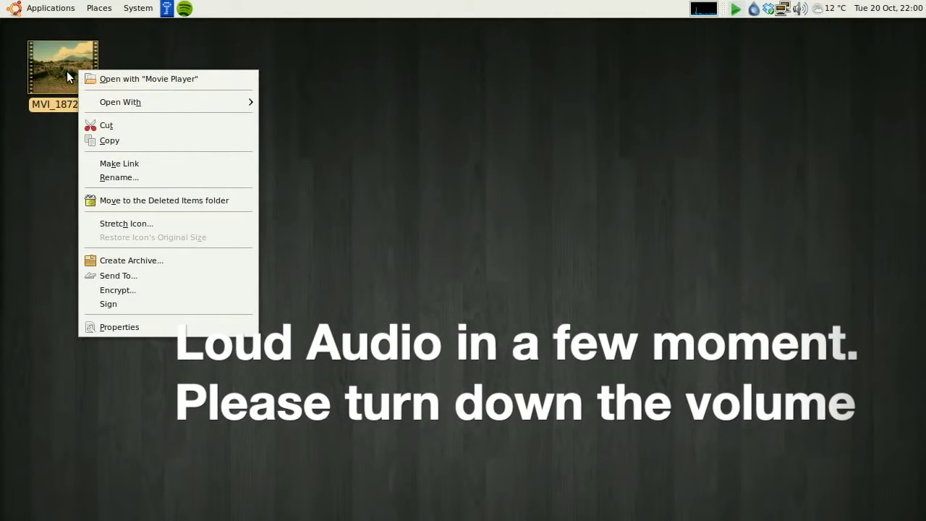
click(165, 328)
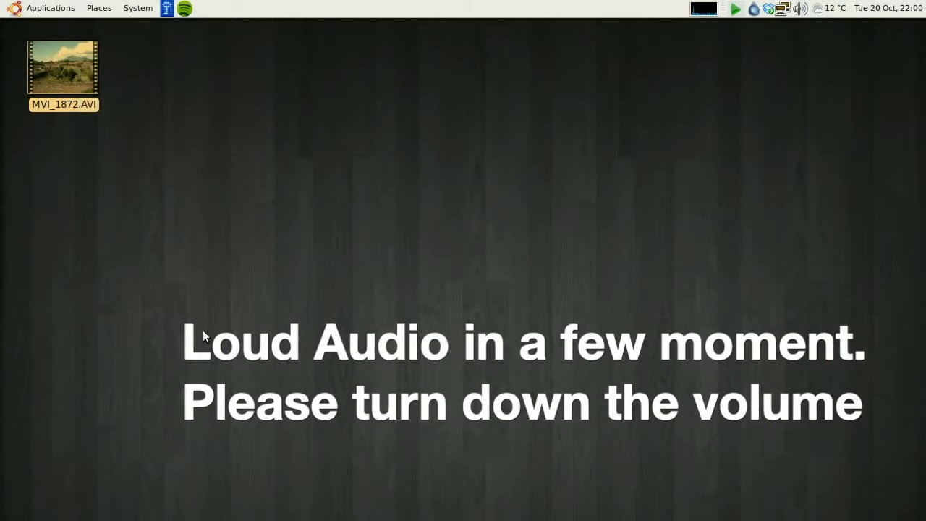
drag(387, 196, 234, 59)
click(143, 168)
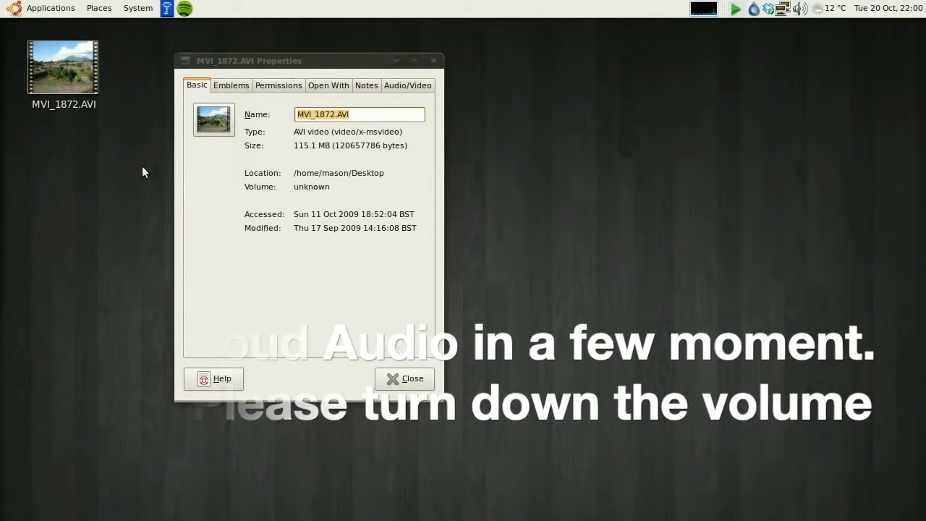
click(297, 145)
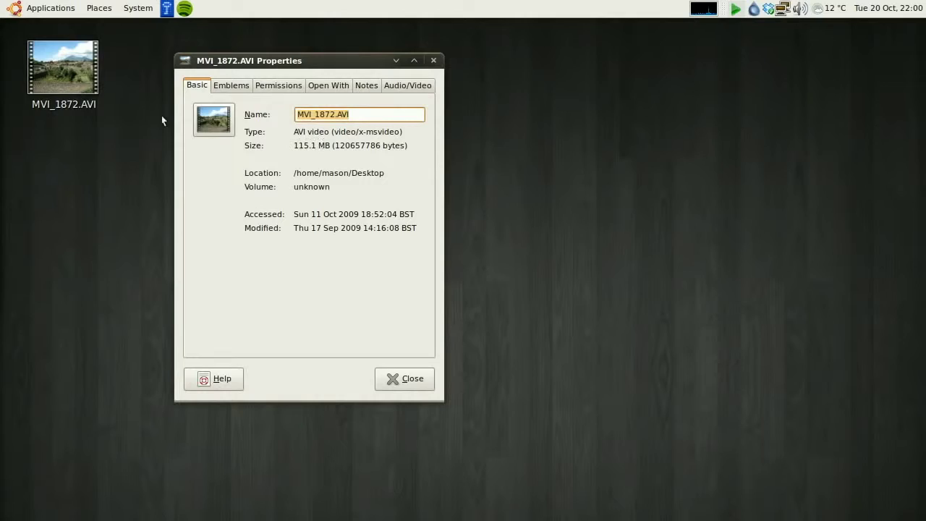
- Play MVI_1872.AVI in Movie Player, with the player window shrunk and the volume lowered
click(78, 83)
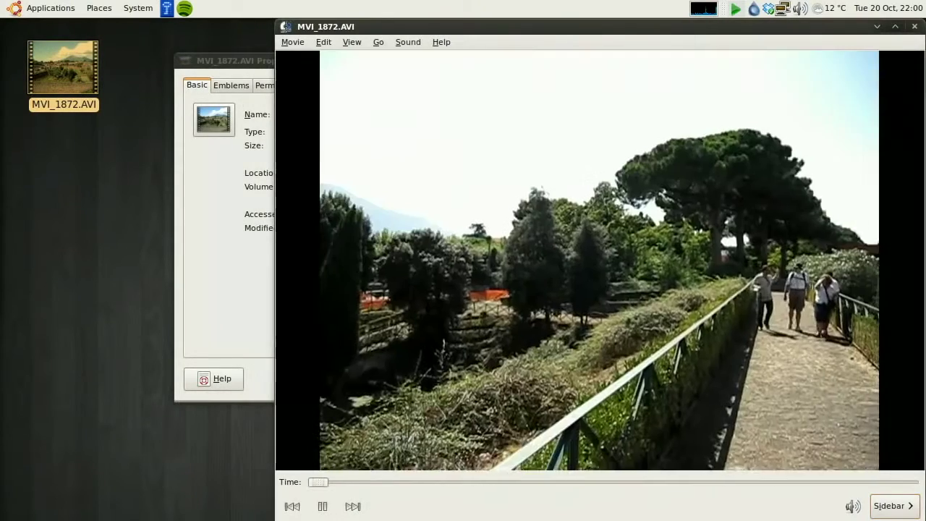
drag(924, 519, 801, 357)
click(739, 332)
drag(739, 333, 738, 371)
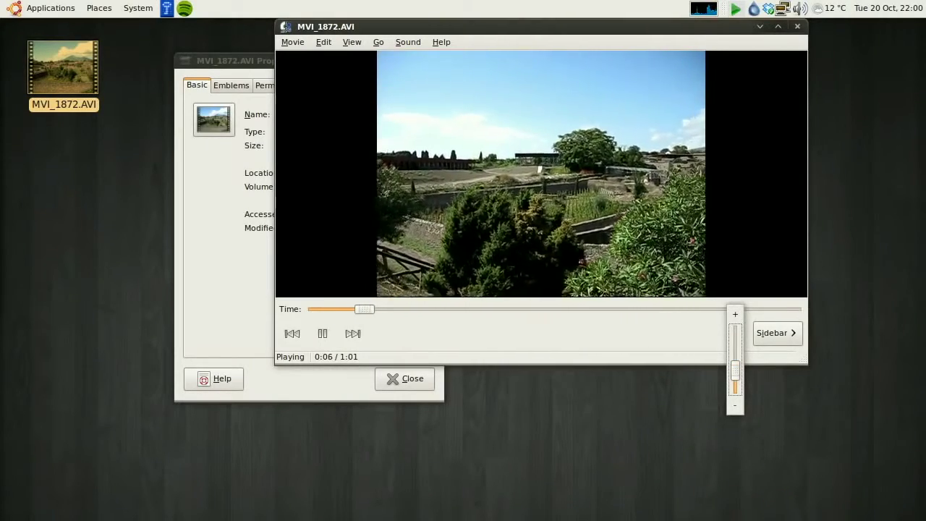
- Close the video player and, after reviewing the file size, the MVI_1872.AVI properties window
click(797, 29)
click(796, 29)
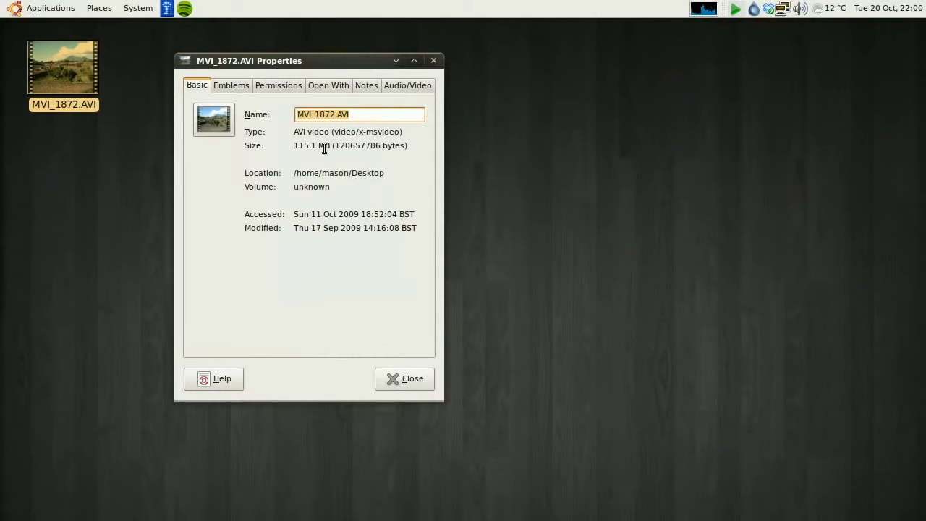
drag(288, 62, 348, 61)
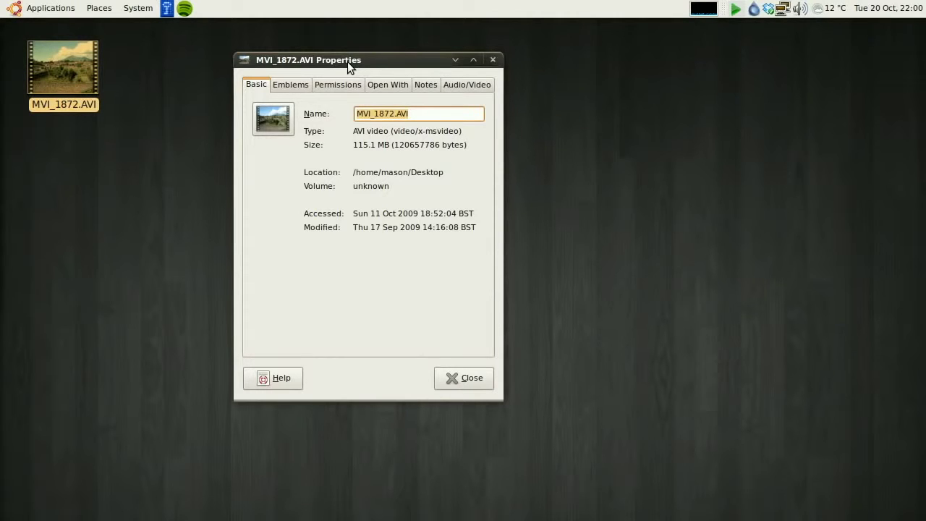
click(469, 382)
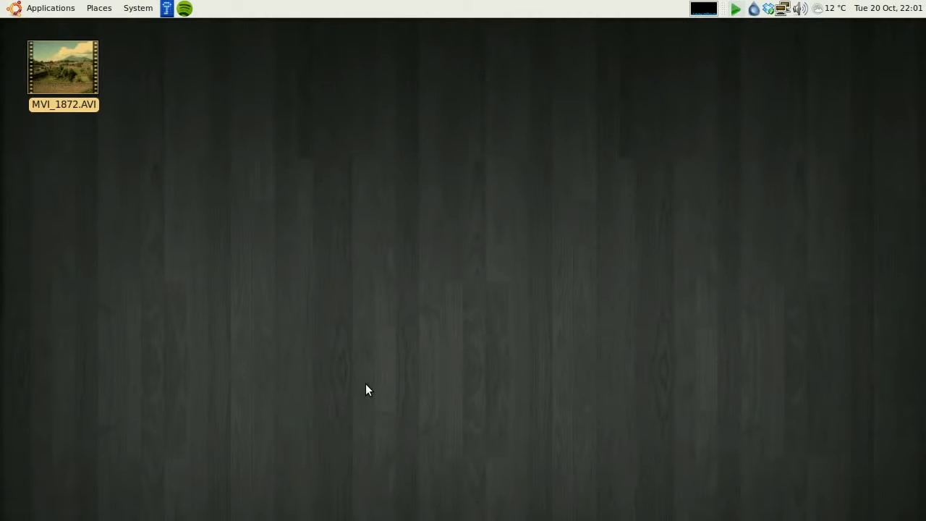
- Switch to the Chromium web browser and search Google for "handbrake video"
click(97, 132)
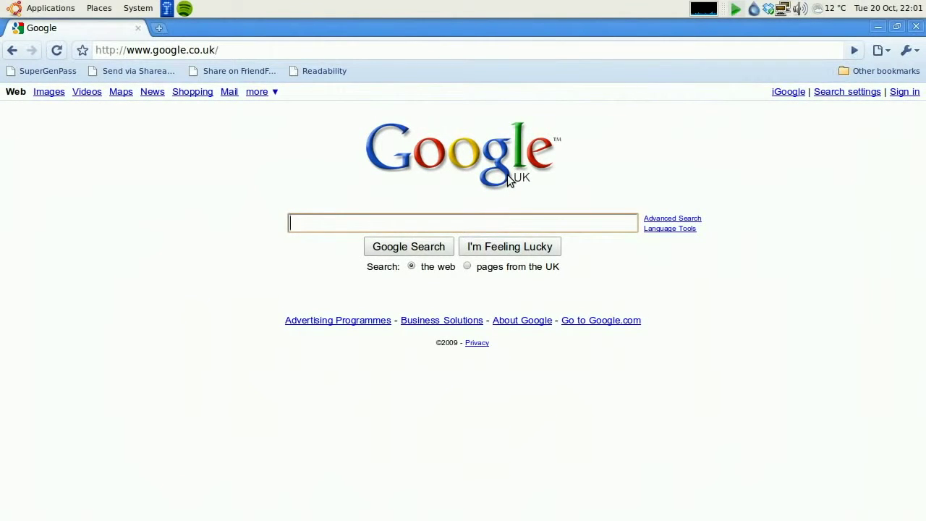
text(han)
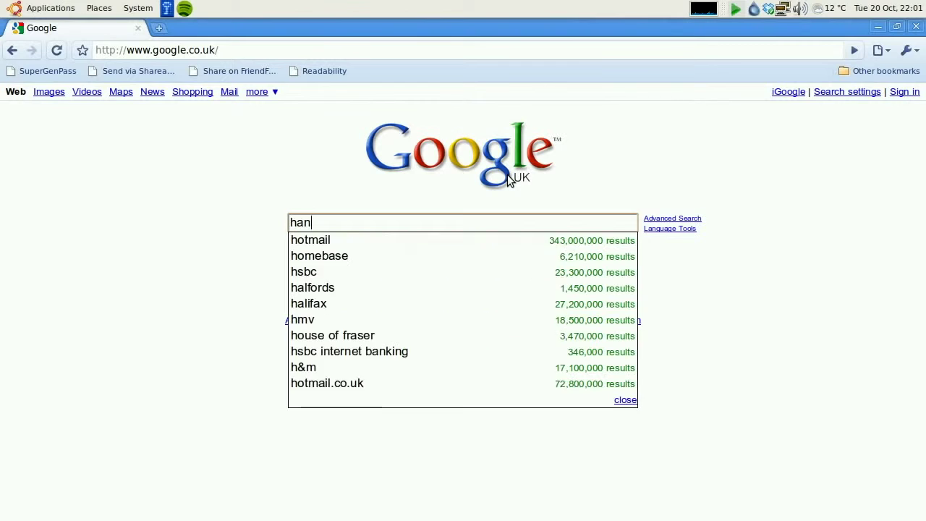
text(dbr)
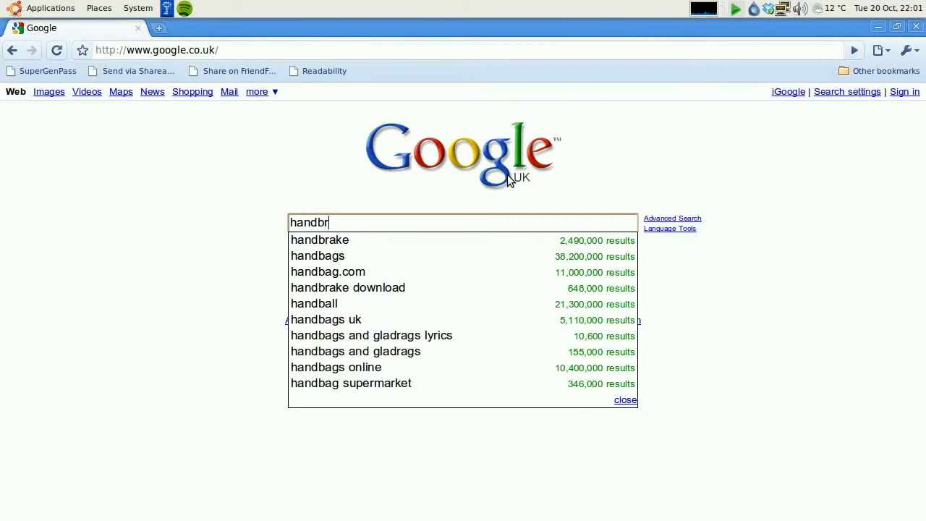
key(Down)
text(video)
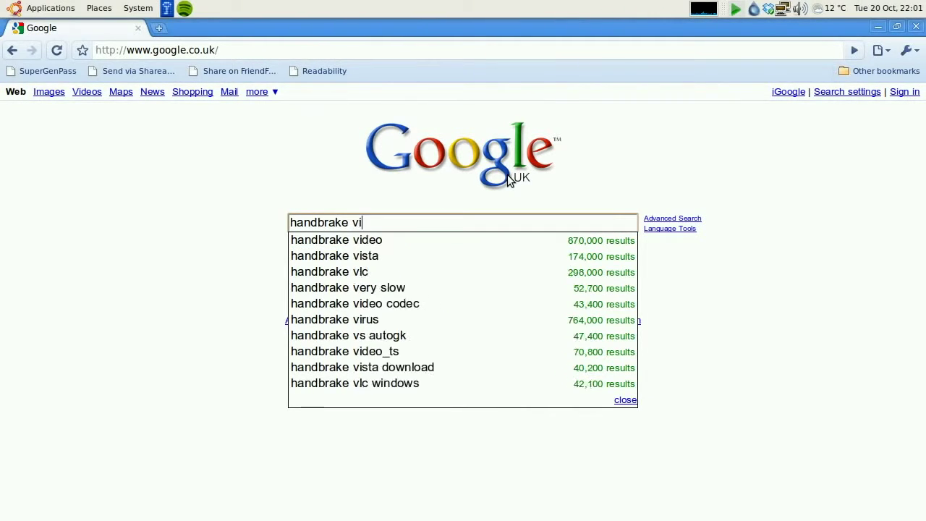
key(Return)
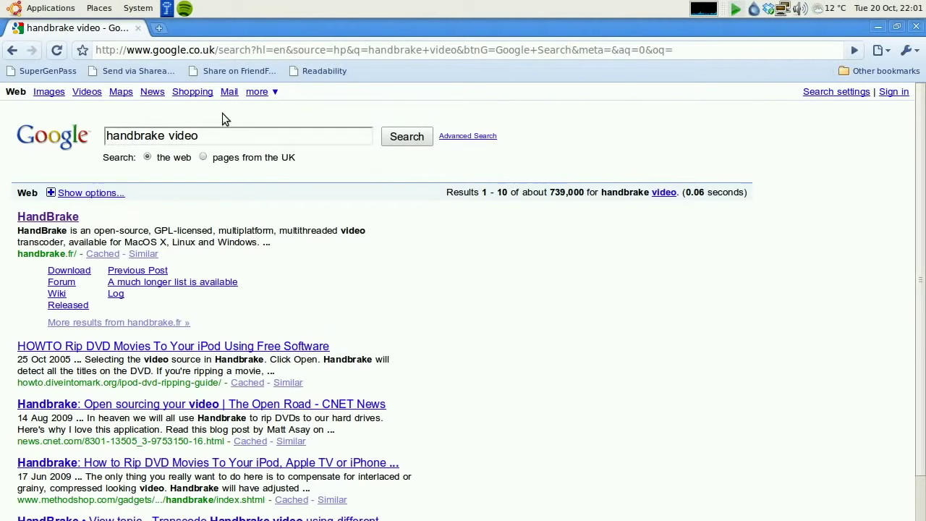
- Open the HandBrake website's download page, examine the Windows GUI download, and close the browser
click(48, 218)
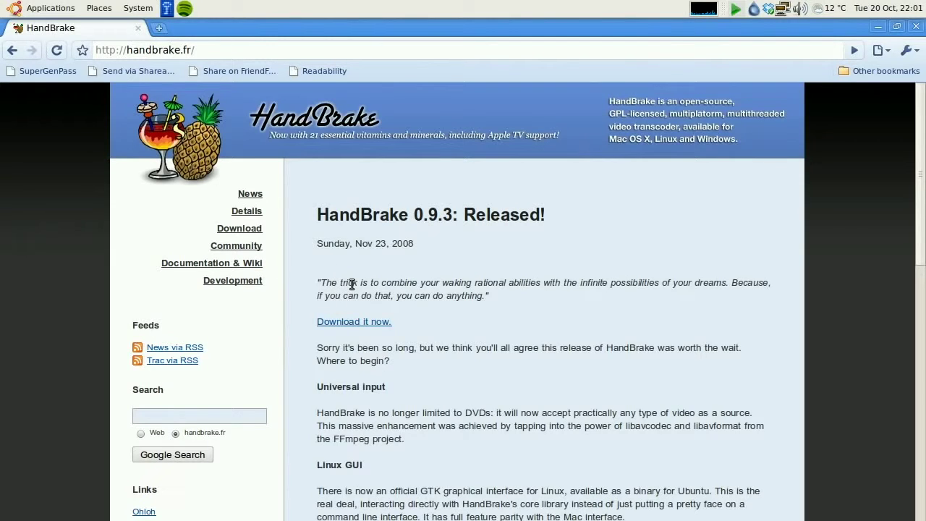
click(249, 231)
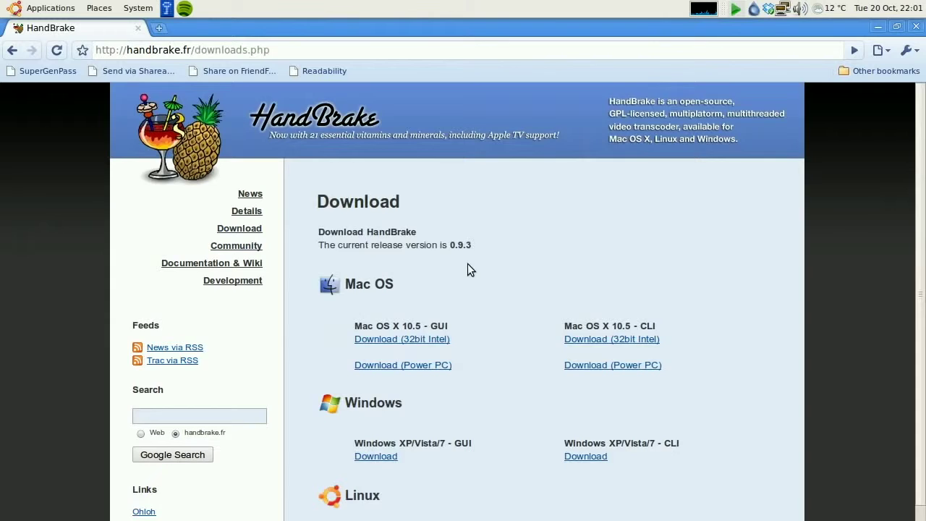
scroll(468, 264, down, 3)
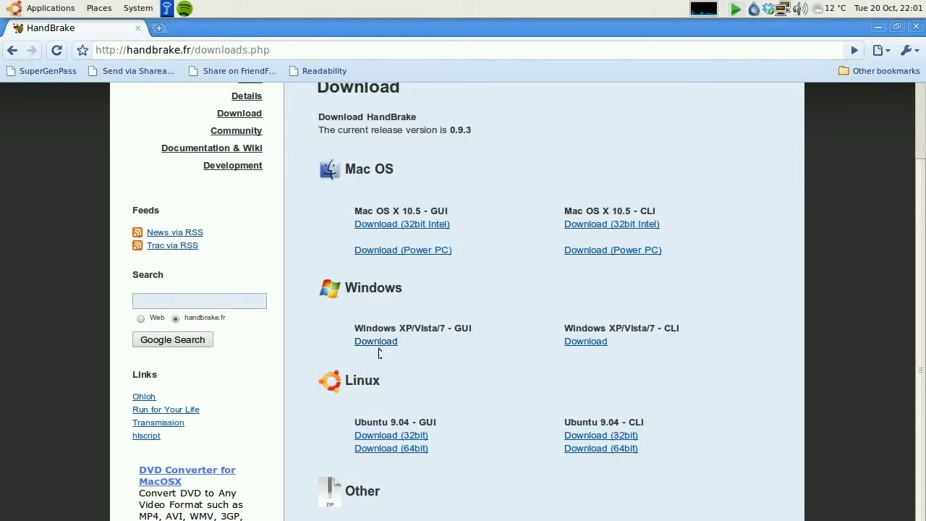
mouse_move(452, 327)
mouse_down()
mouse_move(476, 329)
mouse_move(454, 329)
mouse_up()
click(456, 328)
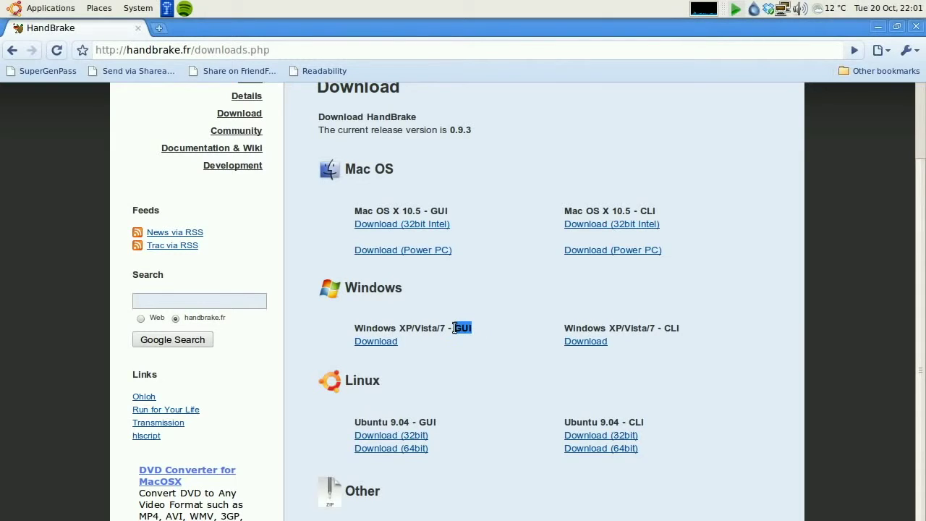
click(388, 344)
click(917, 26)
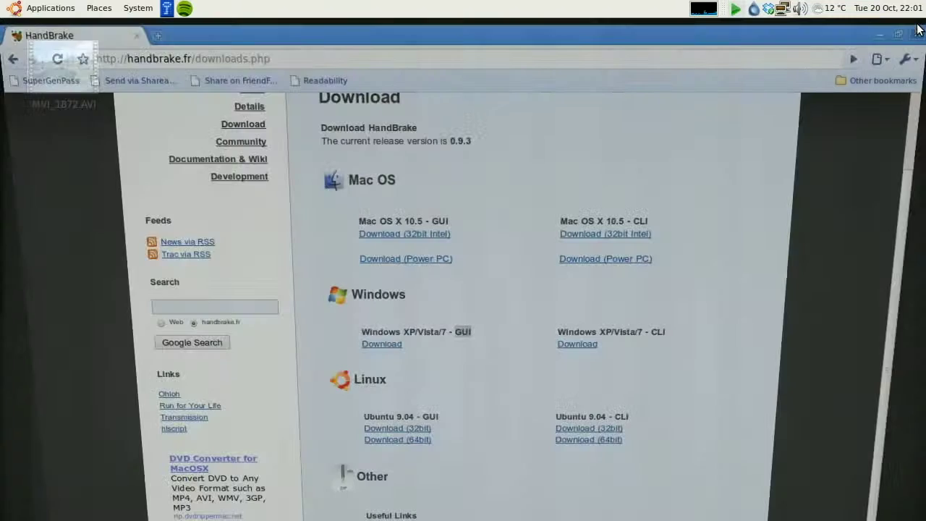
click(47, 13)
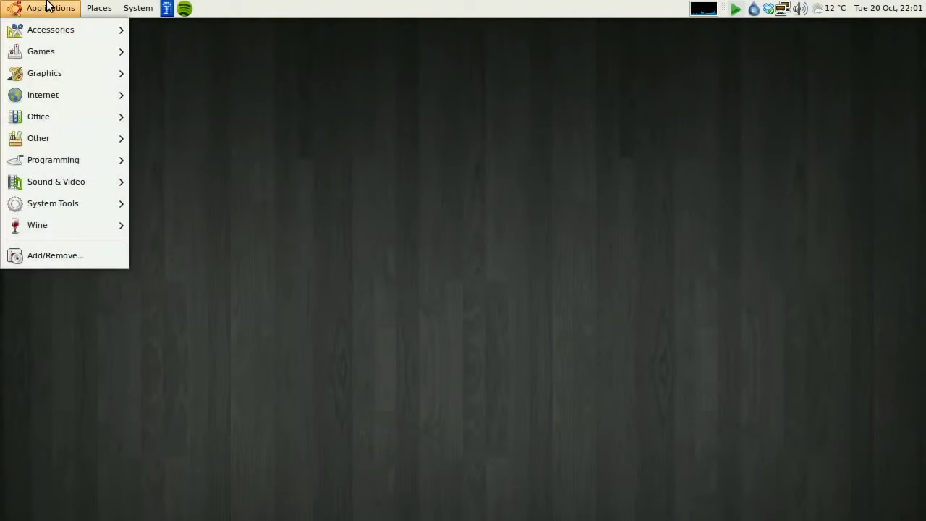
mouse_move(138, 8)
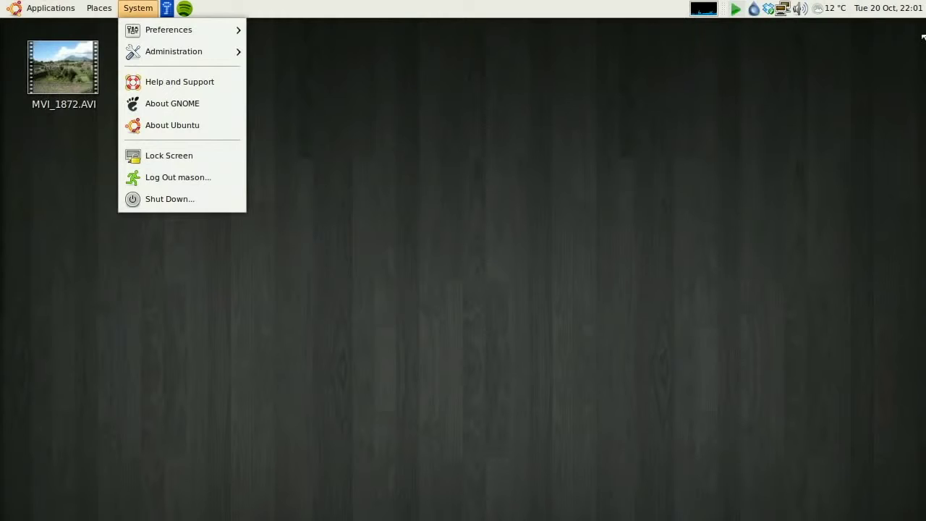
mouse_move(48, 8)
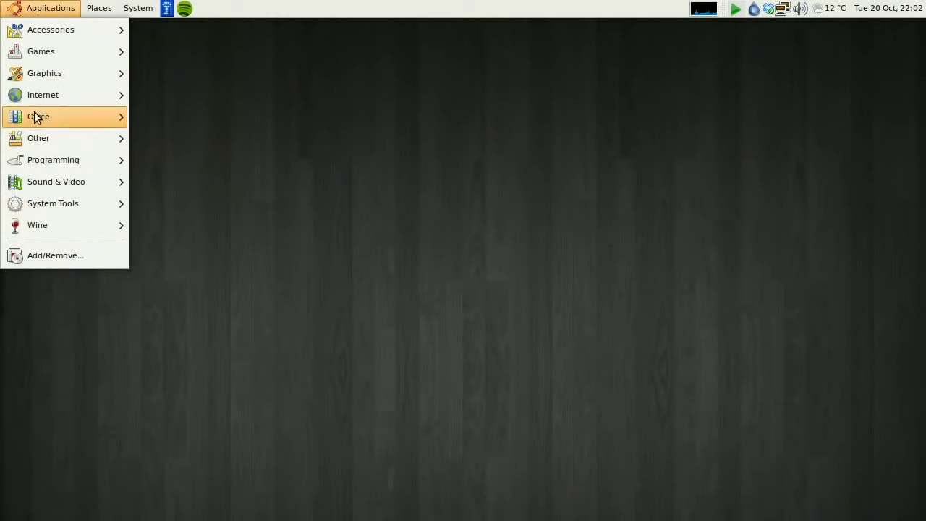
click(62, 8)
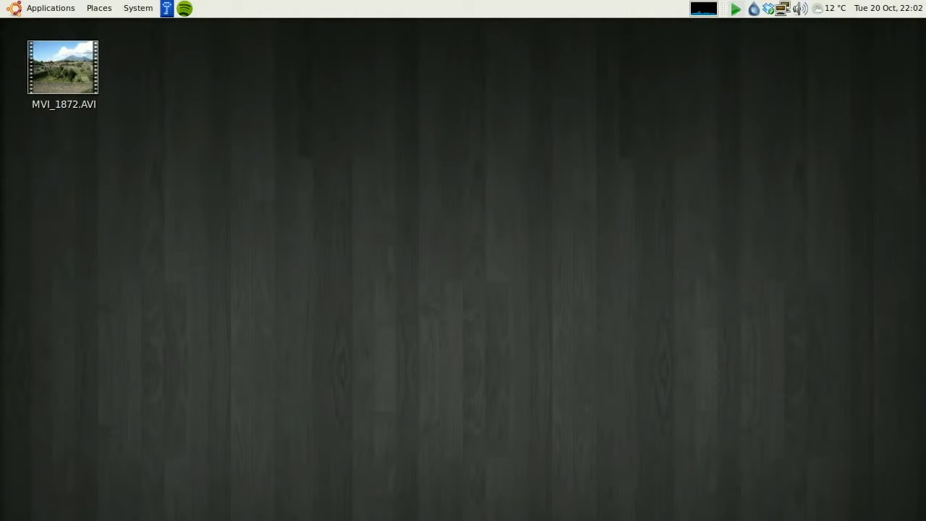
- Launch HandBrake, decline reloading the unfinished job from the saved queue, and move its window clear of the desktop file
click(50, 8)
mouse_move(50, 94)
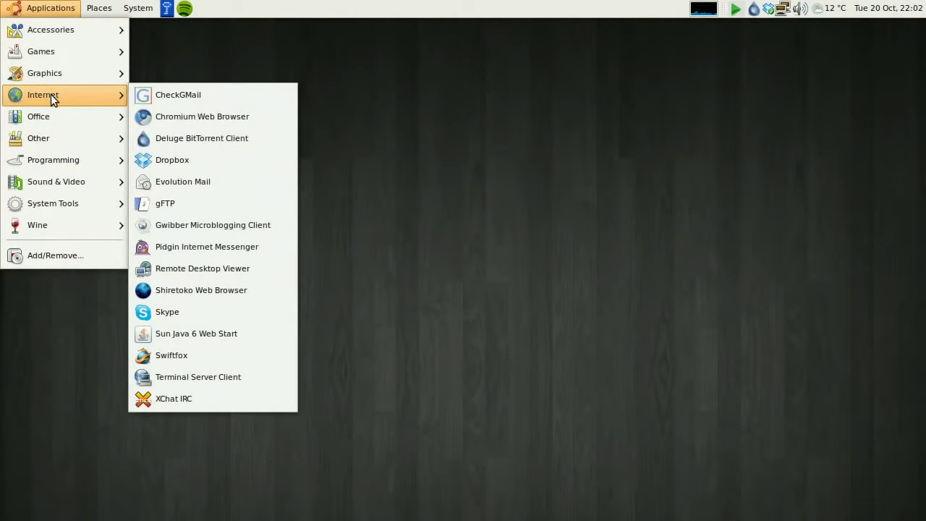
mouse_move(56, 187)
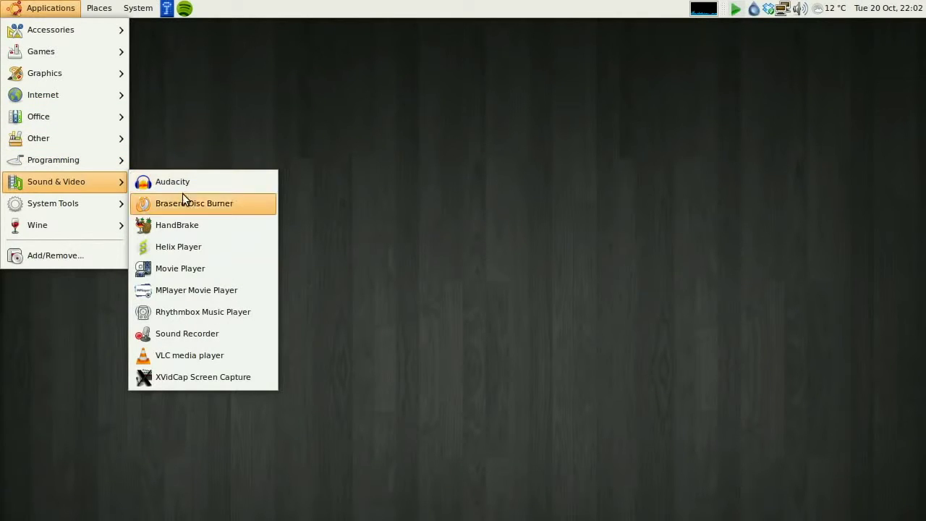
click(201, 222)
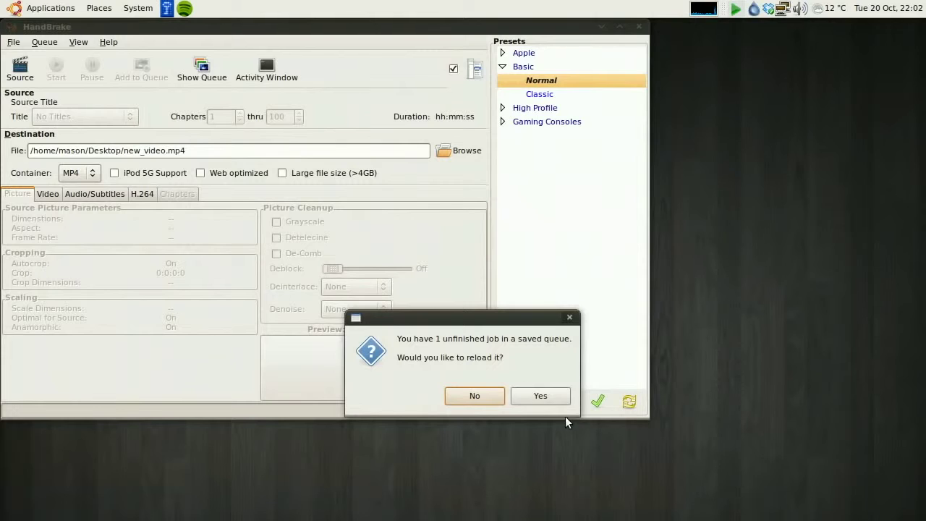
click(491, 396)
drag(214, 31, 344, 63)
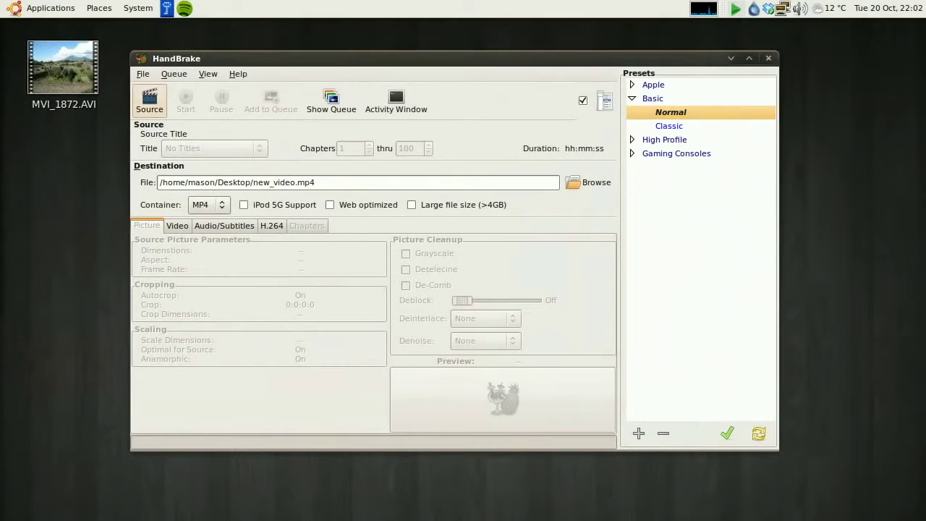
- Clear the default destination file path in HandBrake
click(347, 181)
key(BackSpace)
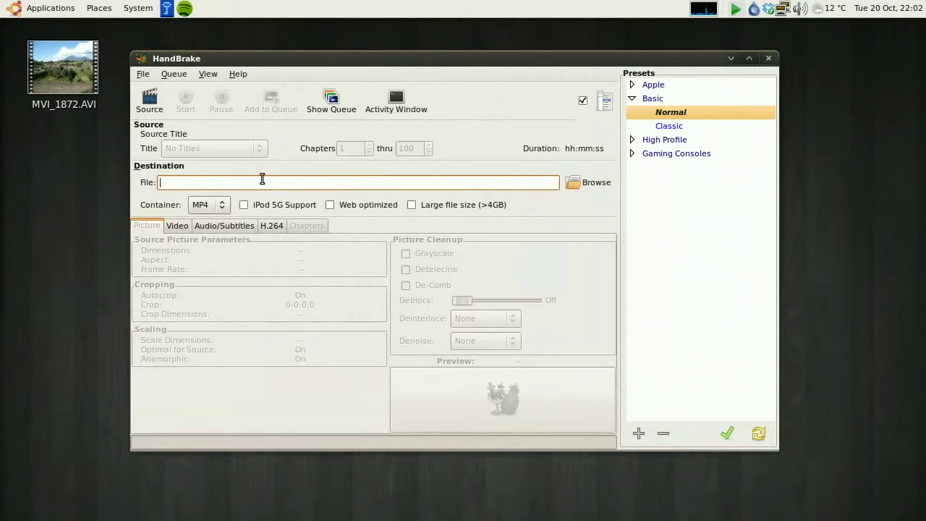
drag(364, 69, 392, 78)
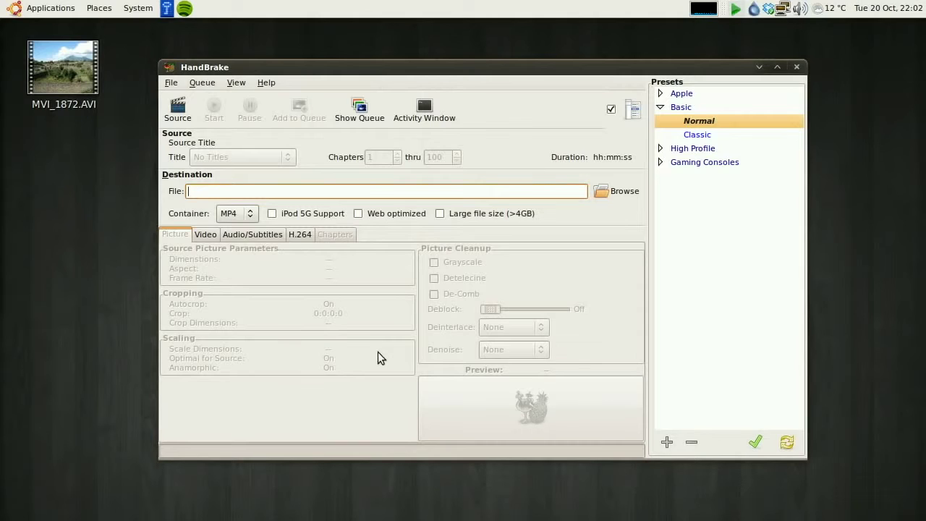
- Load MVI_1872.AVI from the Desktop folder as the source video
click(178, 112)
drag(251, 149, 238, 54)
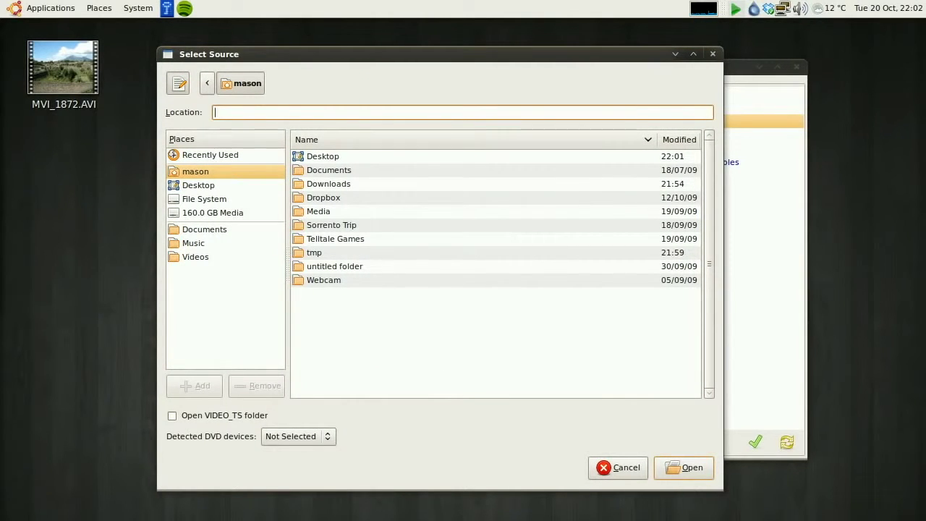
click(235, 184)
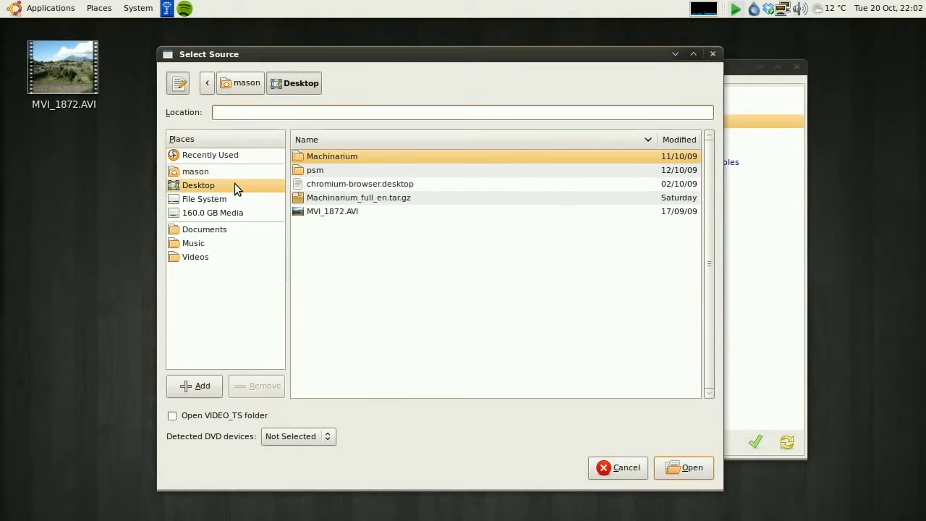
click(350, 215)
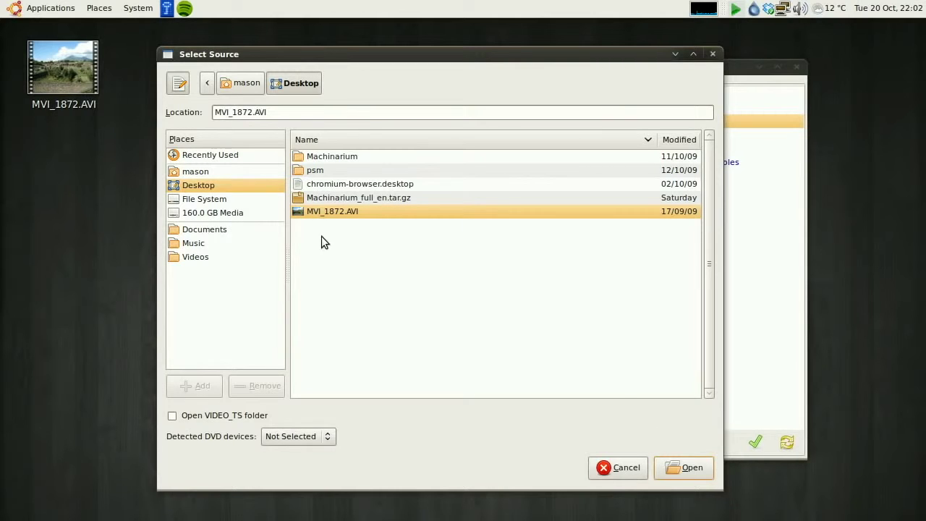
click(684, 469)
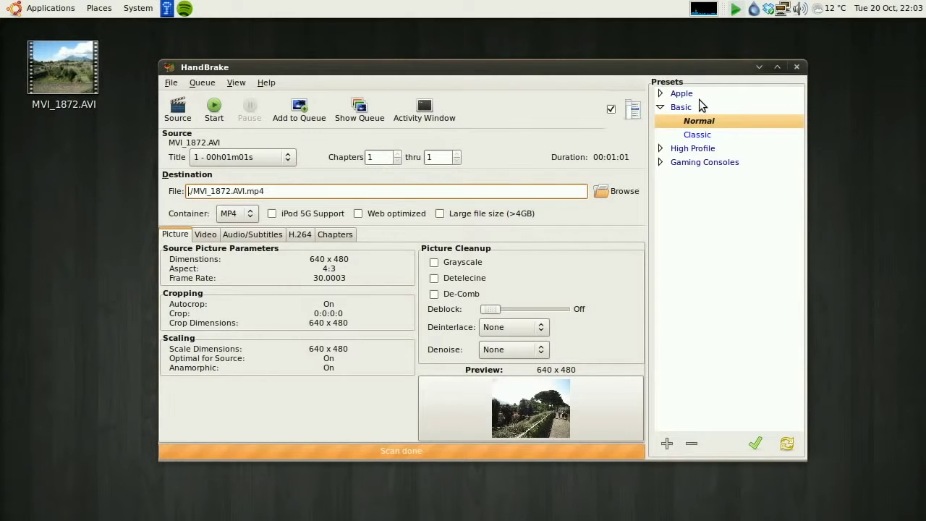
- Examine the device presets in the Gaming Consoles and Apple groups, leaving the Normal preset selected
click(661, 162)
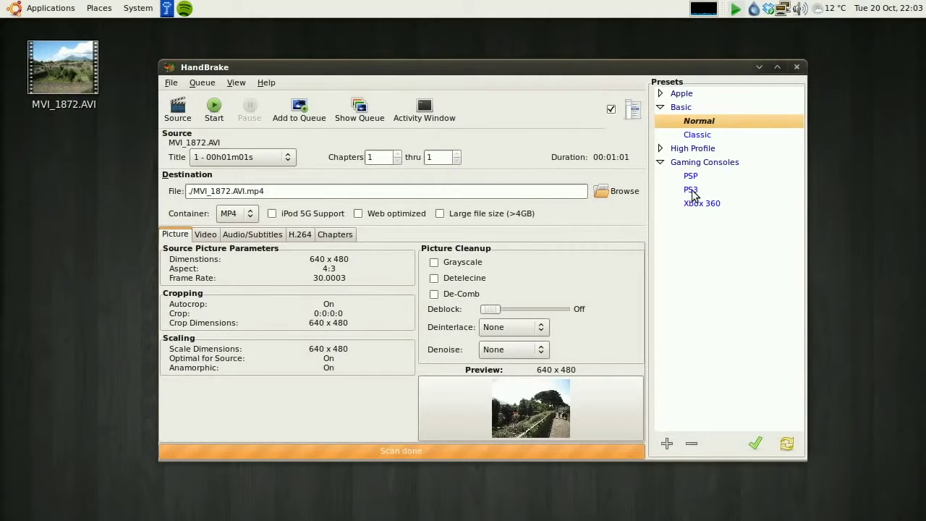
click(659, 166)
click(660, 94)
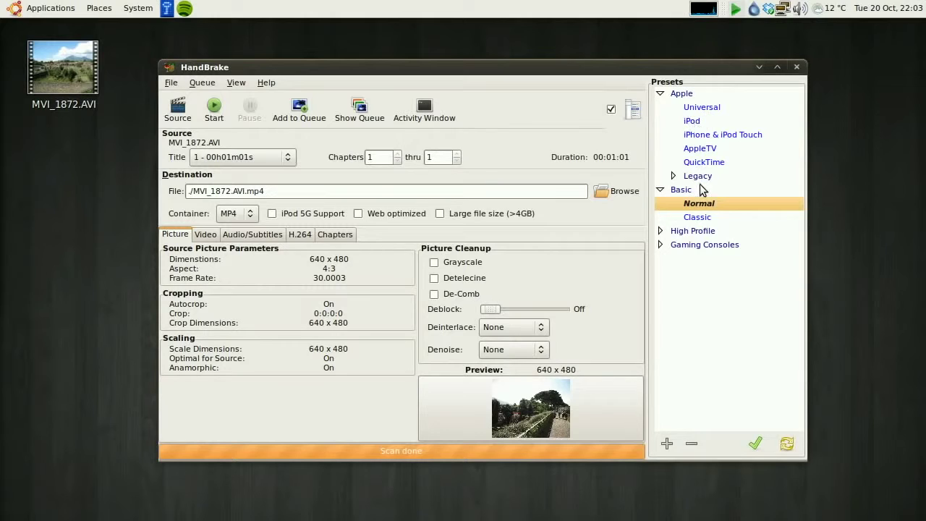
click(655, 94)
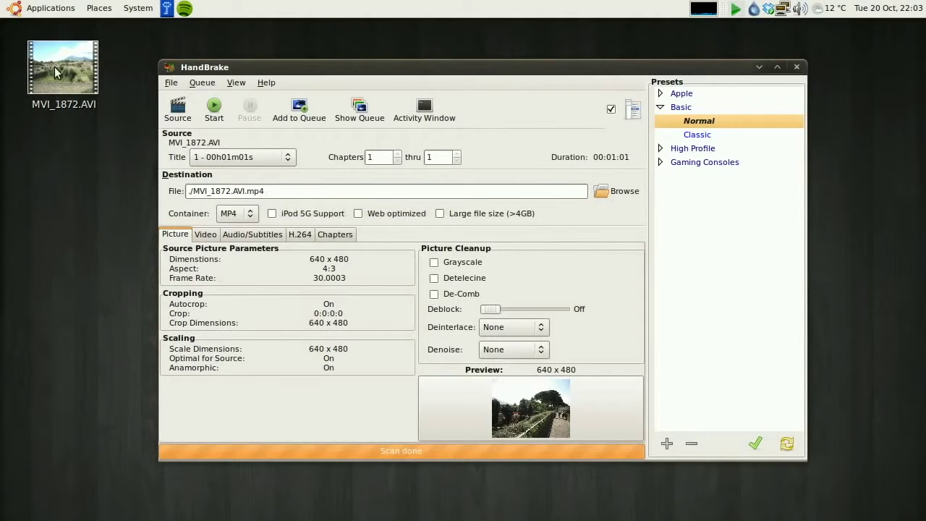
- Set the destination to smaller_video.mp4 in the Desktop folder and start the encode with the Normal preset
click(620, 197)
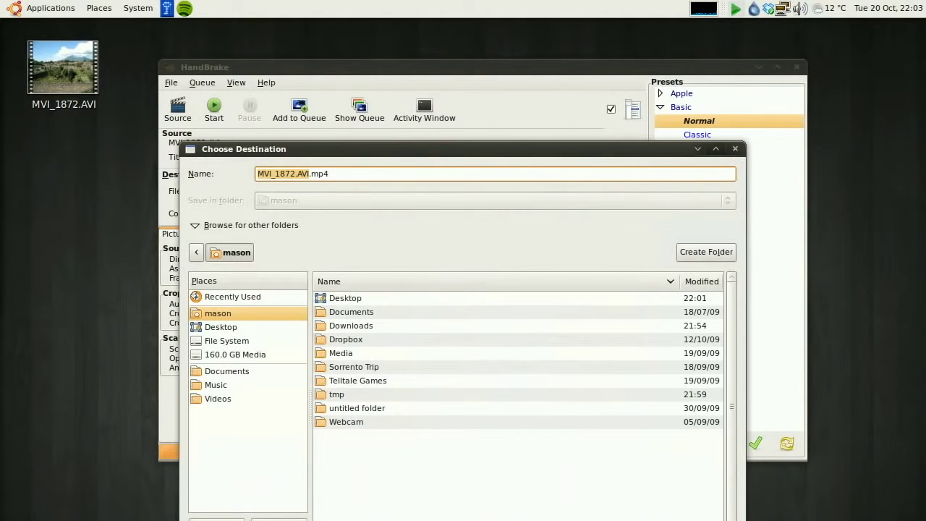
double_click(353, 300)
click(311, 174)
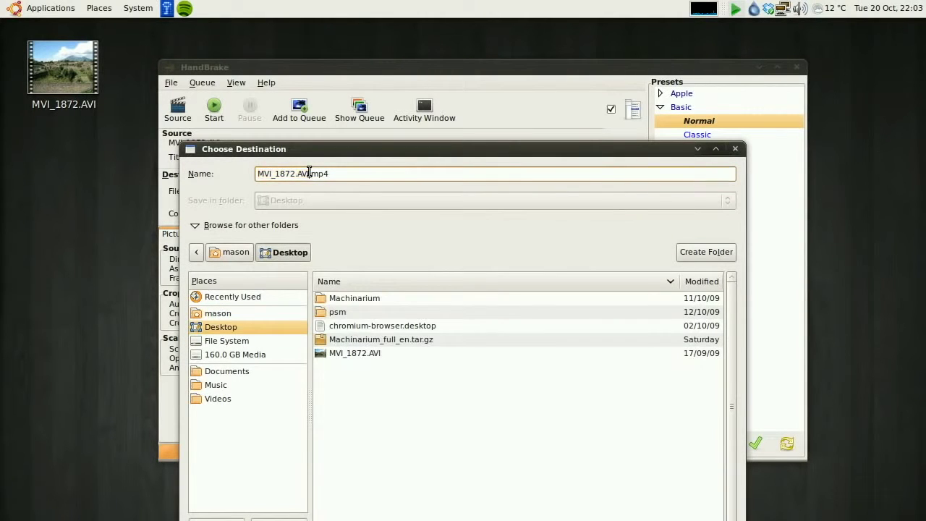
drag(312, 173, 258, 173)
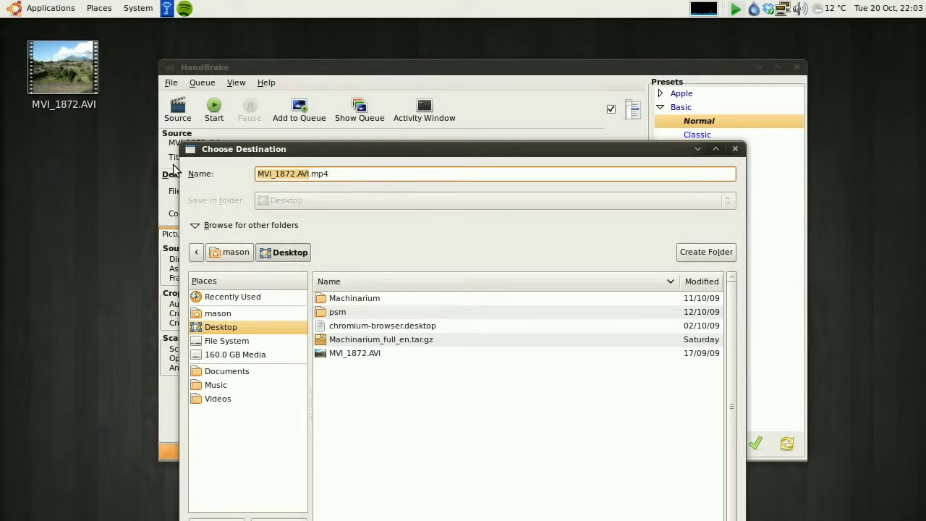
text(smaller_)
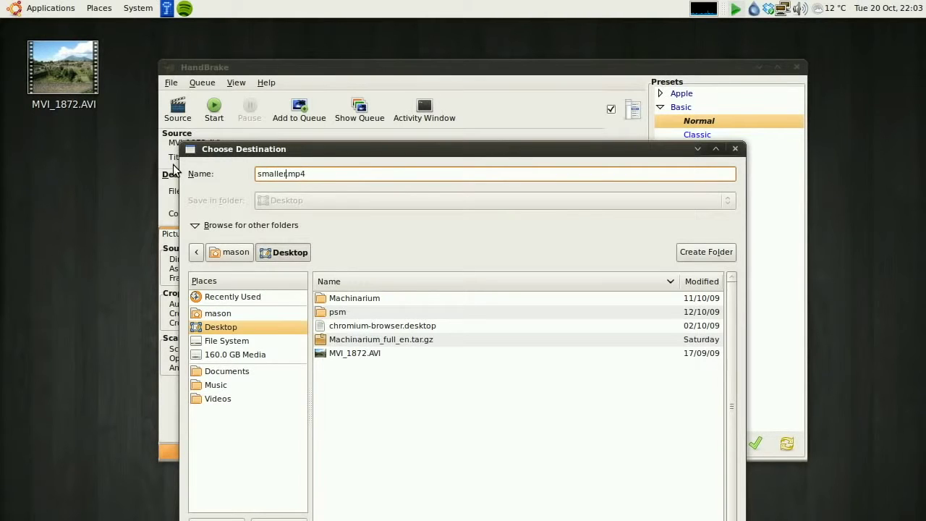
text(video)
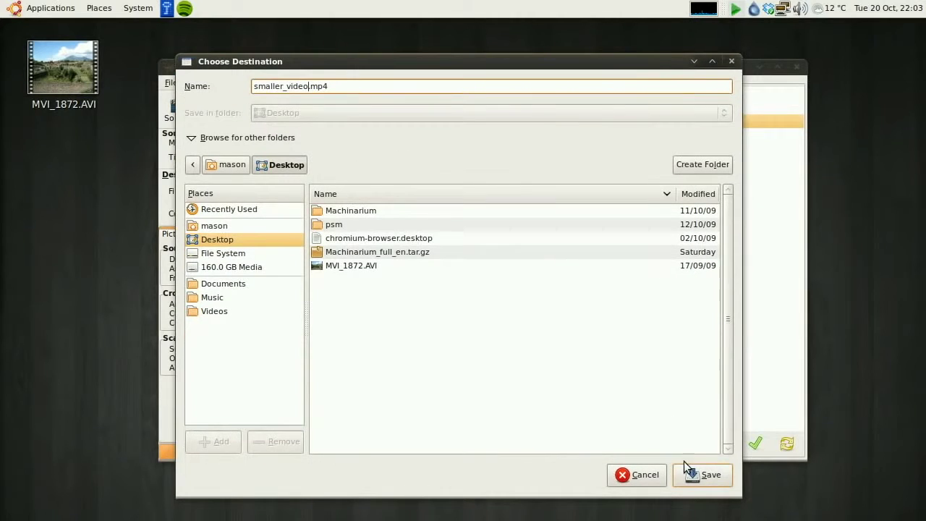
click(687, 472)
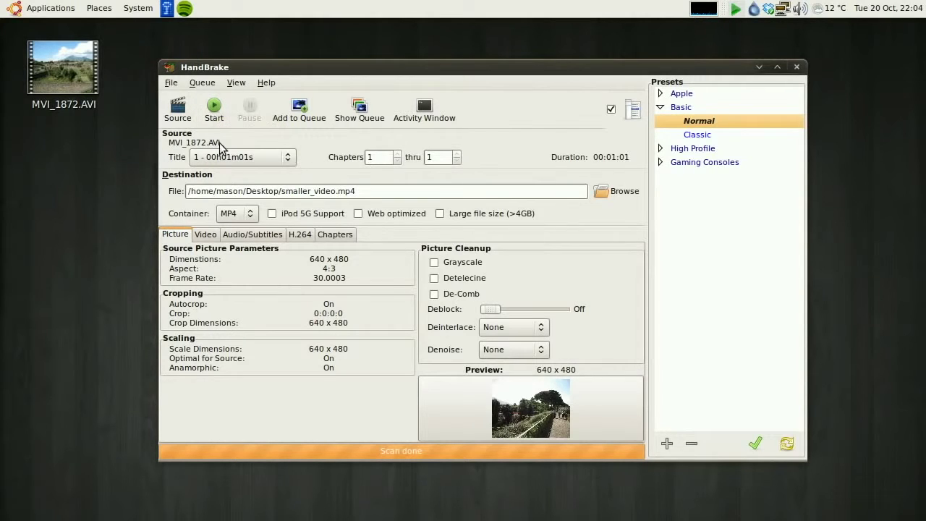
click(218, 114)
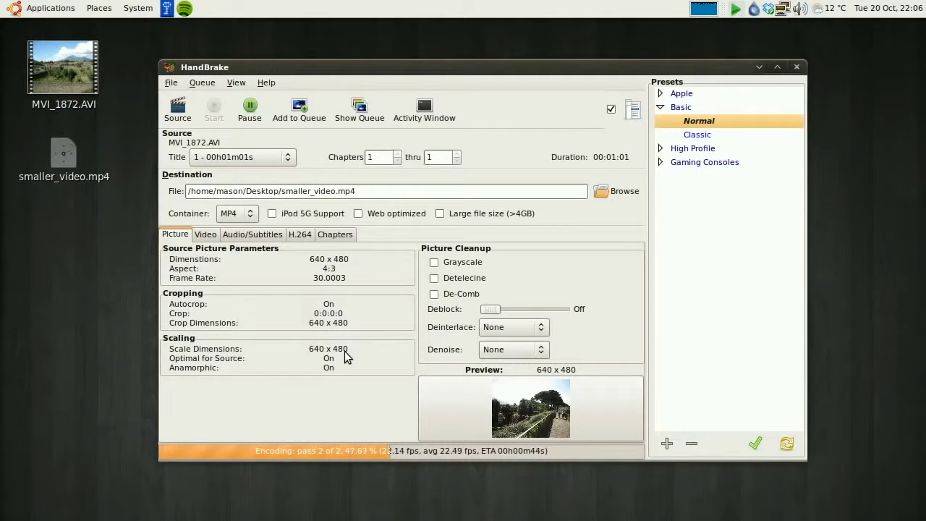
- Check the file size and type in the properties of MVI_1872.AVI on the desktop, and close them
click(71, 82)
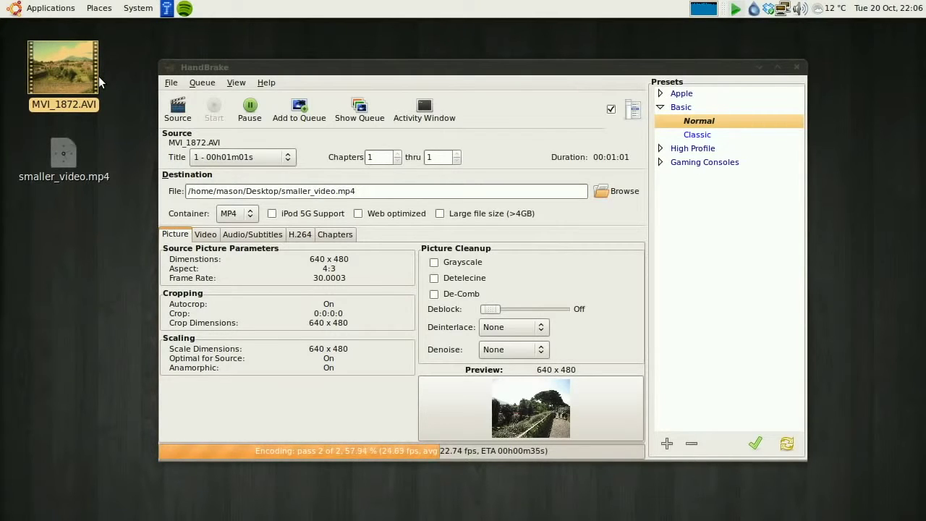
right_click(83, 80)
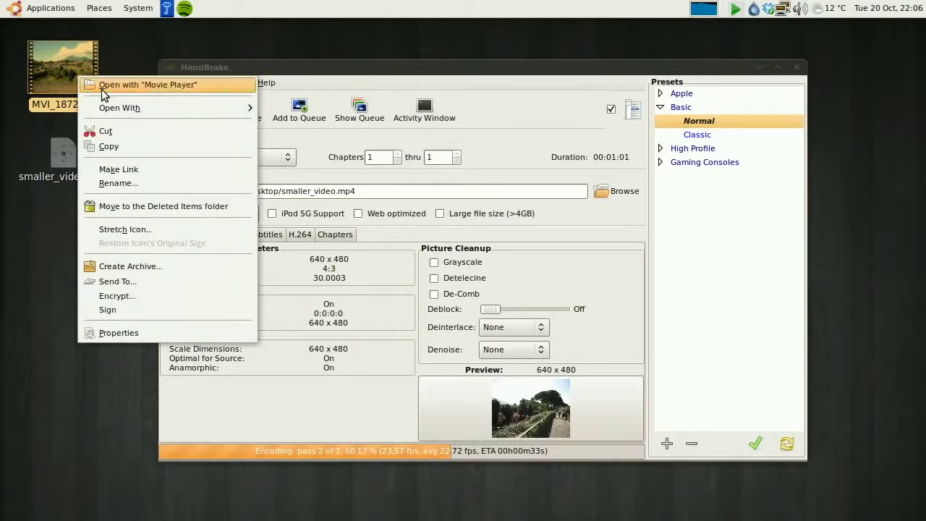
click(152, 335)
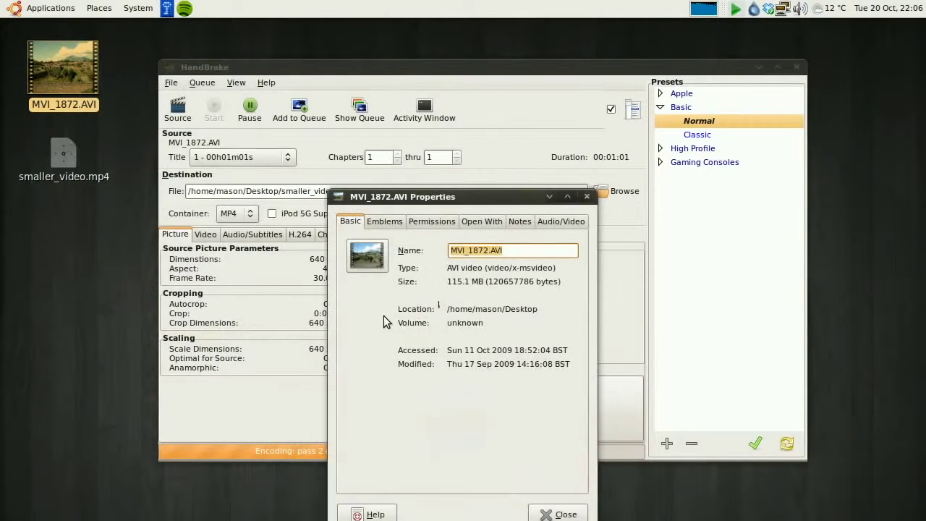
drag(435, 239, 449, 239)
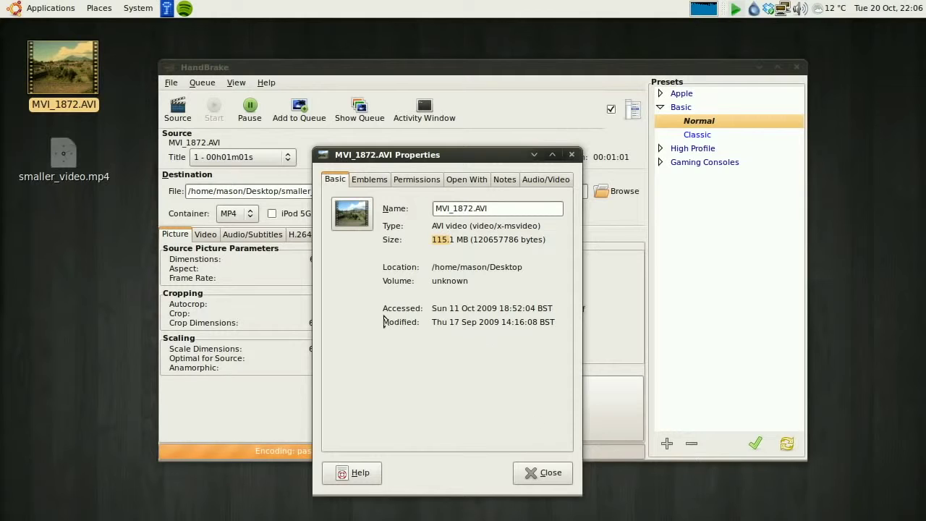
drag(501, 227, 526, 228)
click(543, 473)
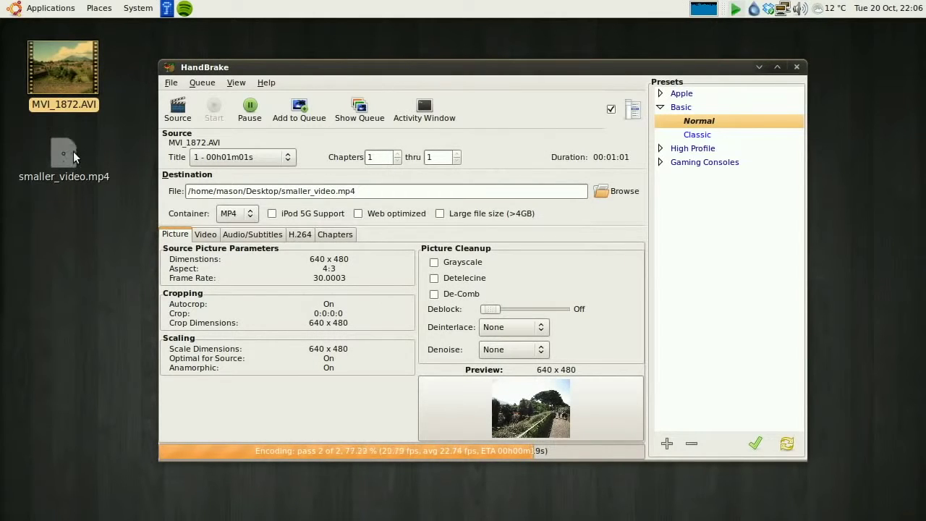
click(108, 193)
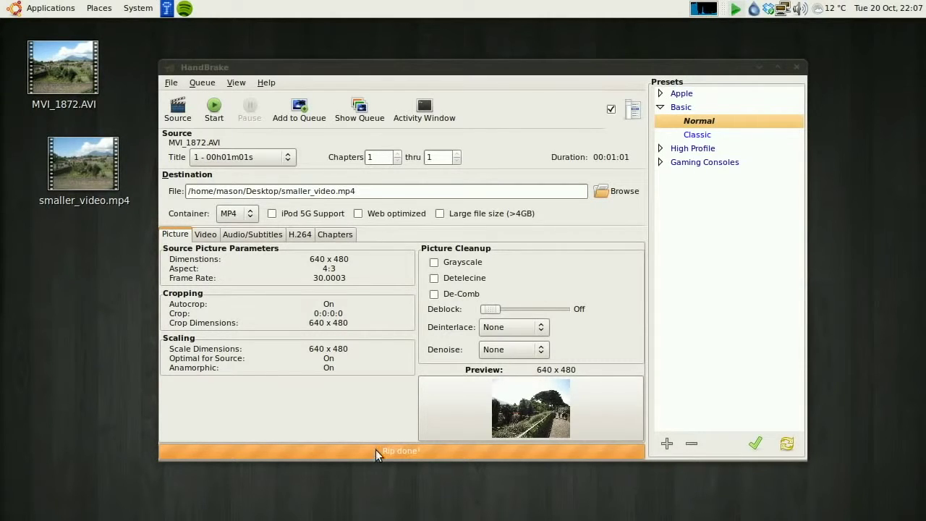
- Quit HandBrake once the encode has finished
click(170, 82)
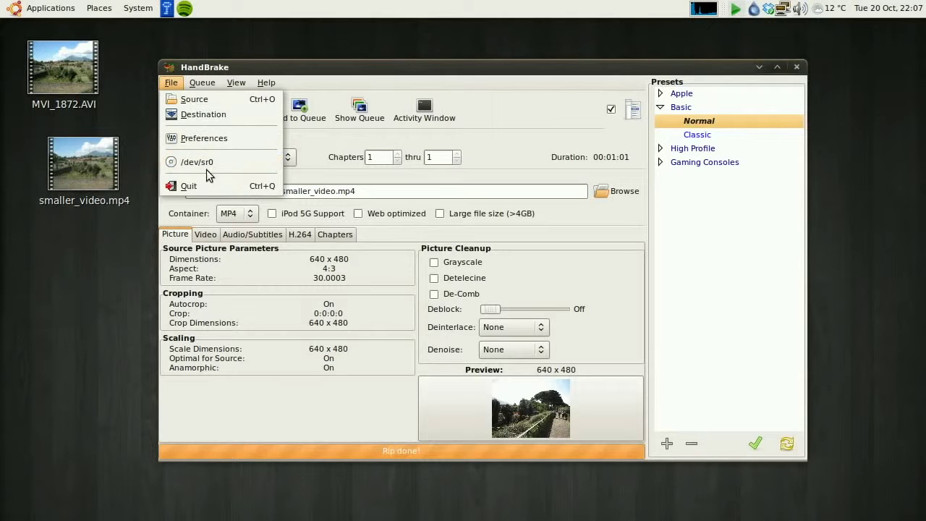
click(200, 186)
drag(92, 172, 177, 87)
- Show the properties of MVI_1872.AVI and smaller_video.mp4 side by side on the desktop
right_click(92, 88)
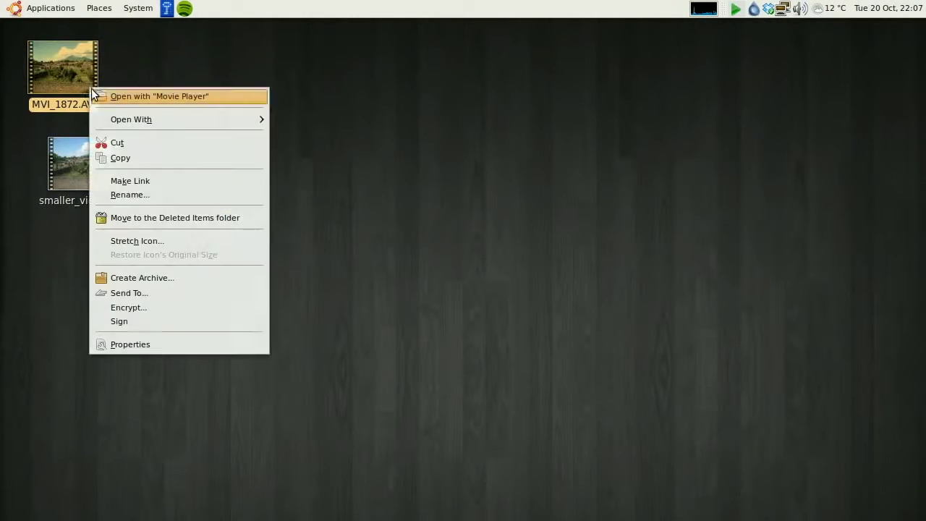
click(168, 345)
drag(408, 199, 252, 50)
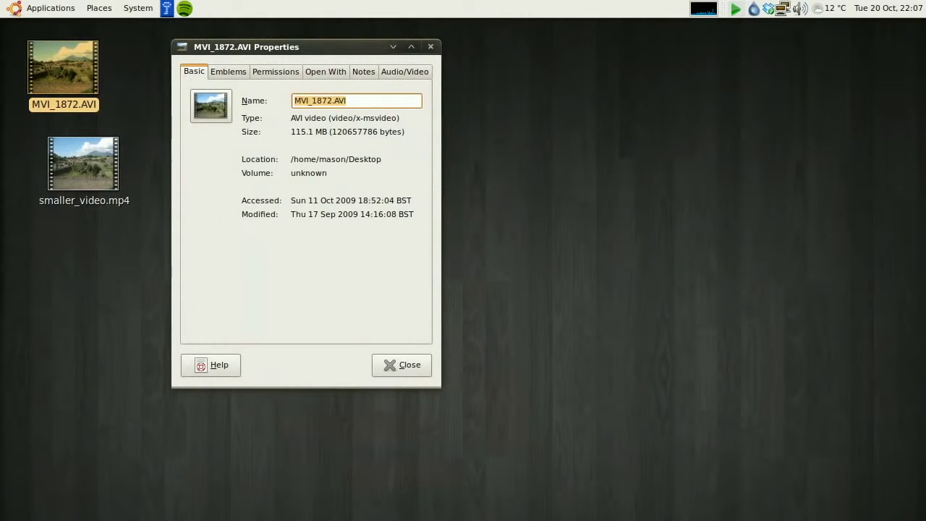
right_click(92, 162)
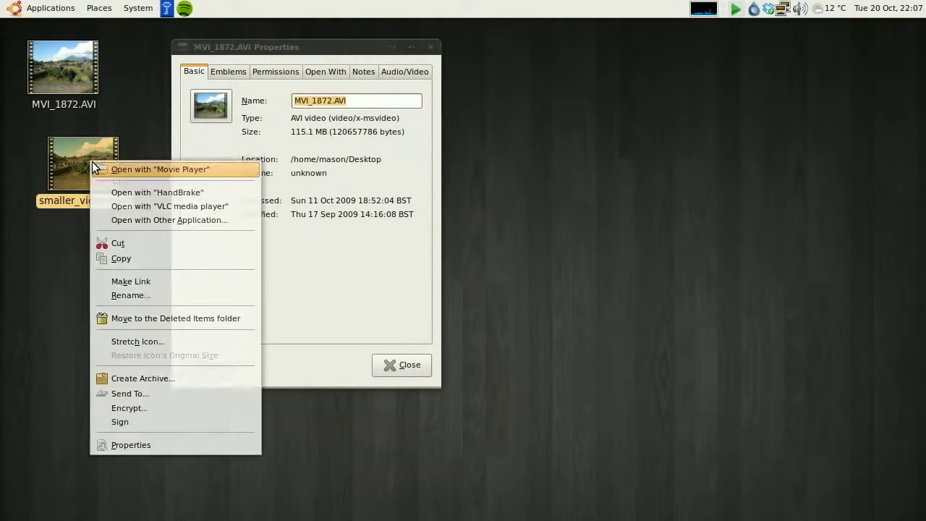
click(144, 447)
drag(371, 198, 495, 50)
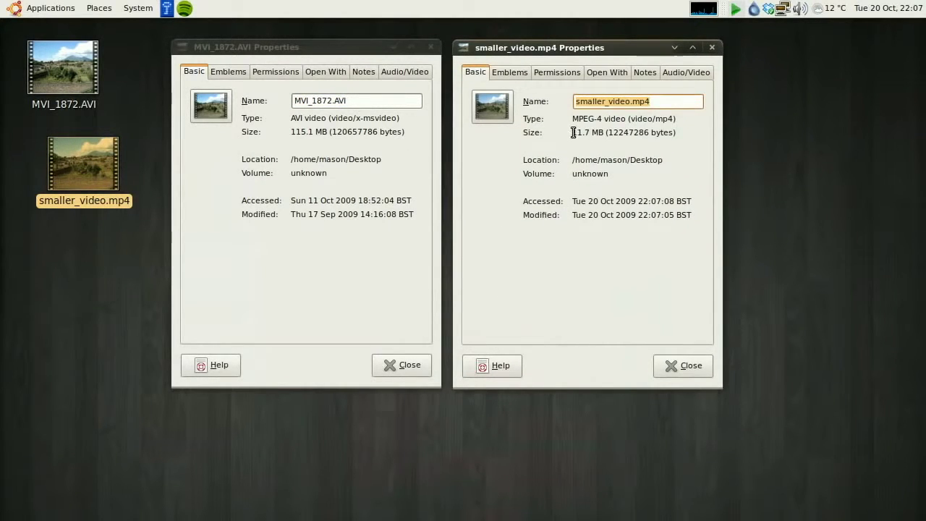
- Compare the file sizes of the original and converted videos, and close both properties windows
drag(573, 133, 596, 132)
click(605, 132)
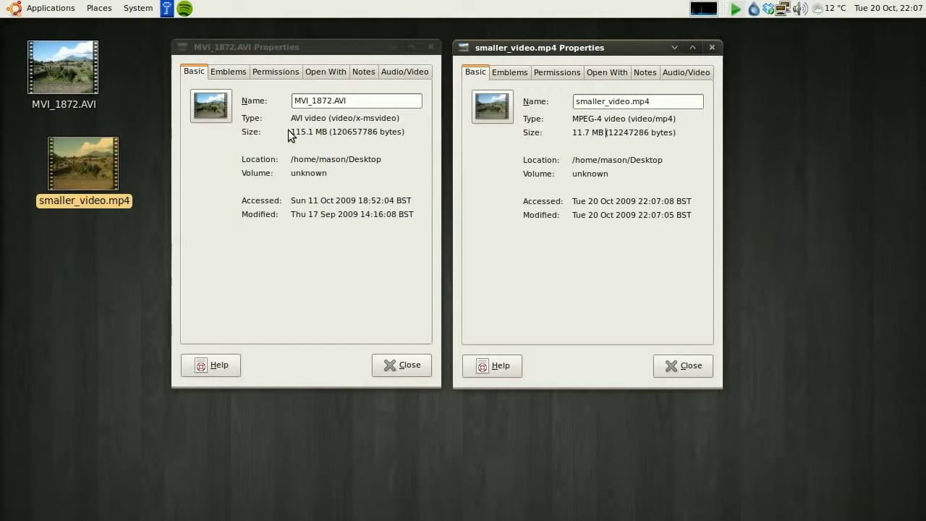
drag(293, 131, 316, 131)
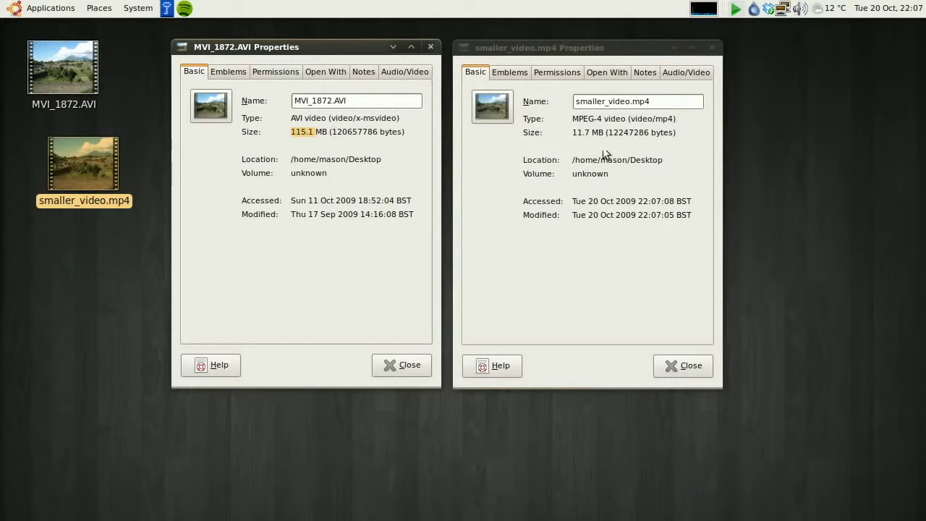
click(582, 131)
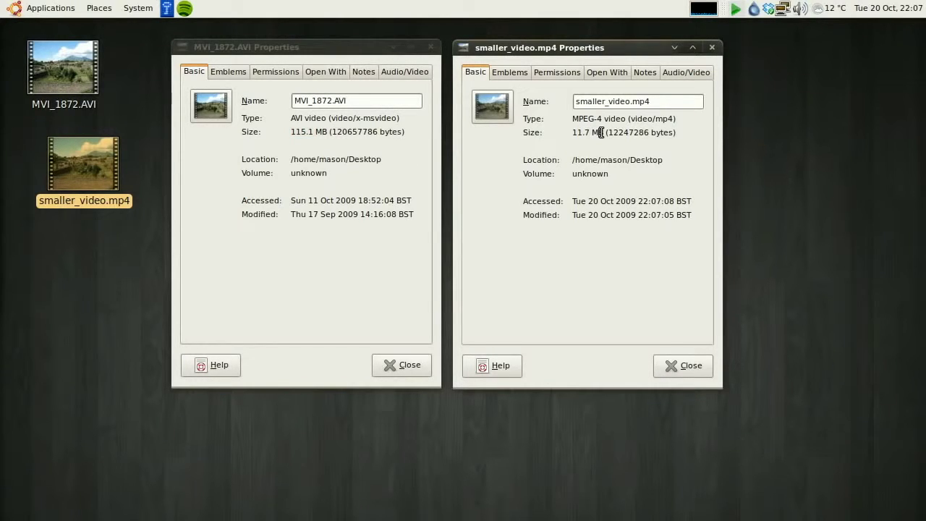
click(683, 366)
click(400, 365)
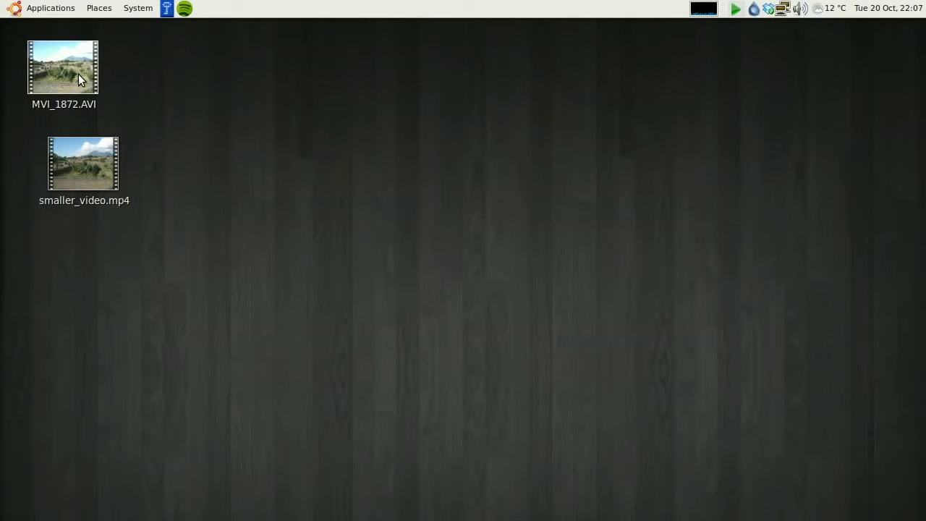
- Play MVI_1872.AVI muted in Movie Player with the window resized 1:1, review its picture quality, pause it and close the player
click(77, 73)
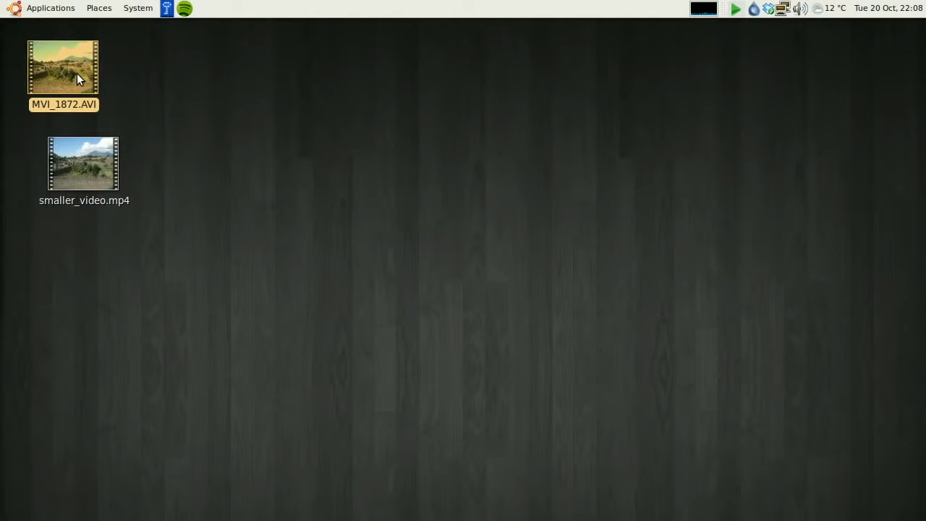
double_click(76, 73)
drag(460, 339, 459, 369)
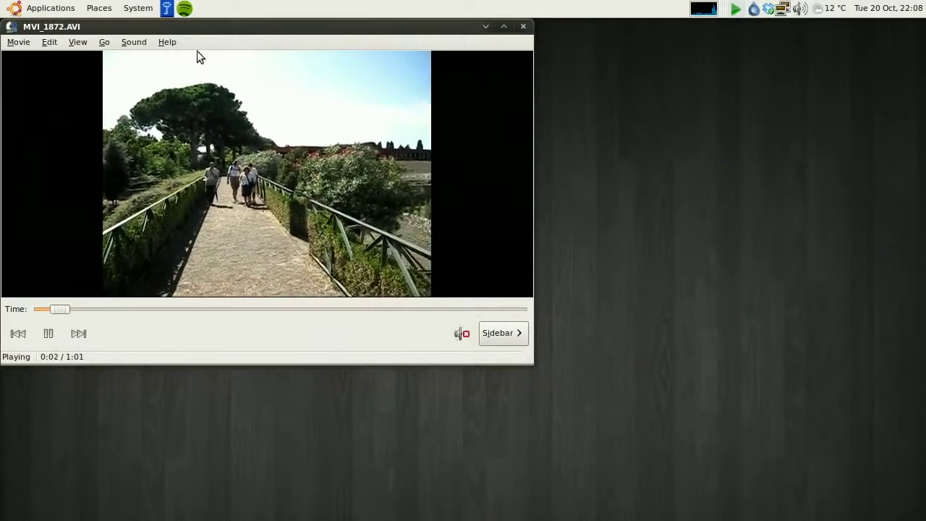
click(78, 42)
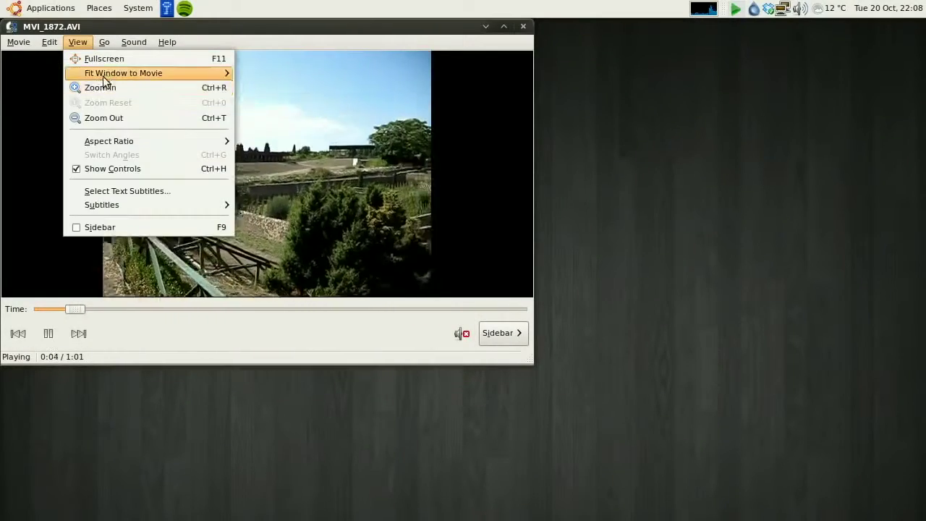
mouse_move(105, 74)
click(261, 88)
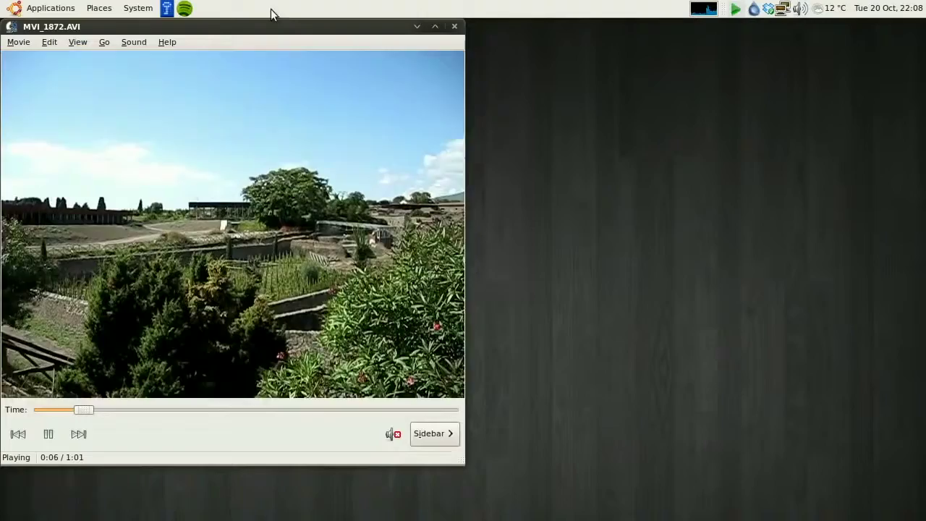
drag(254, 30, 450, 70)
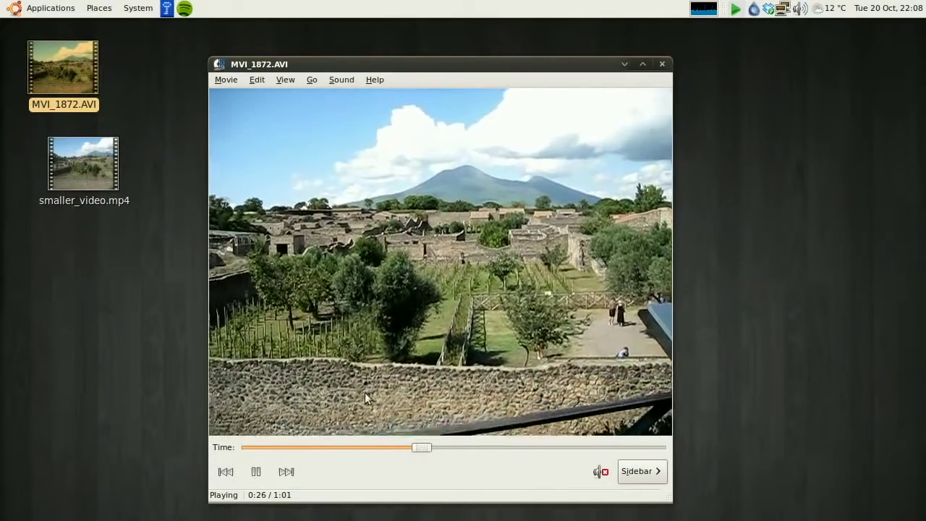
click(256, 472)
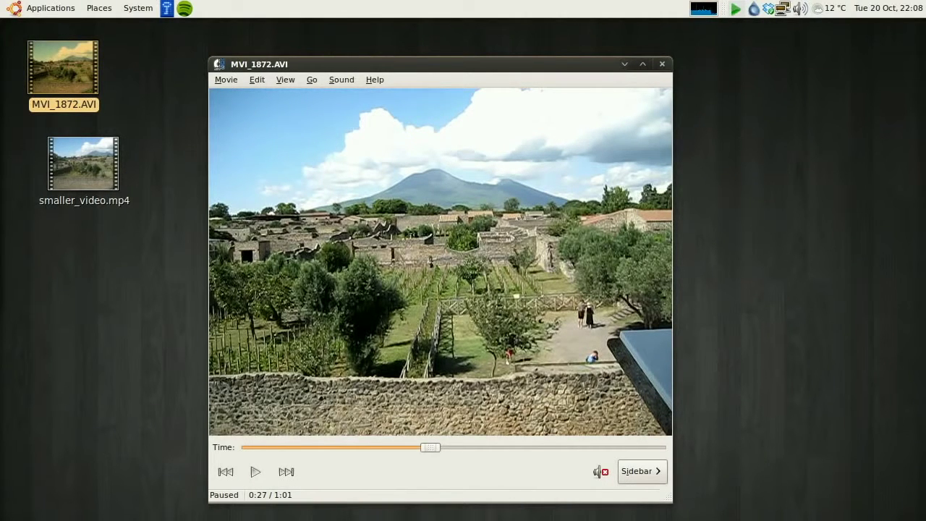
click(661, 64)
- Play smaller_video.mp4 in Movie Player with the window resized 1:1, and pause it at two points to judge its picture quality
click(107, 169)
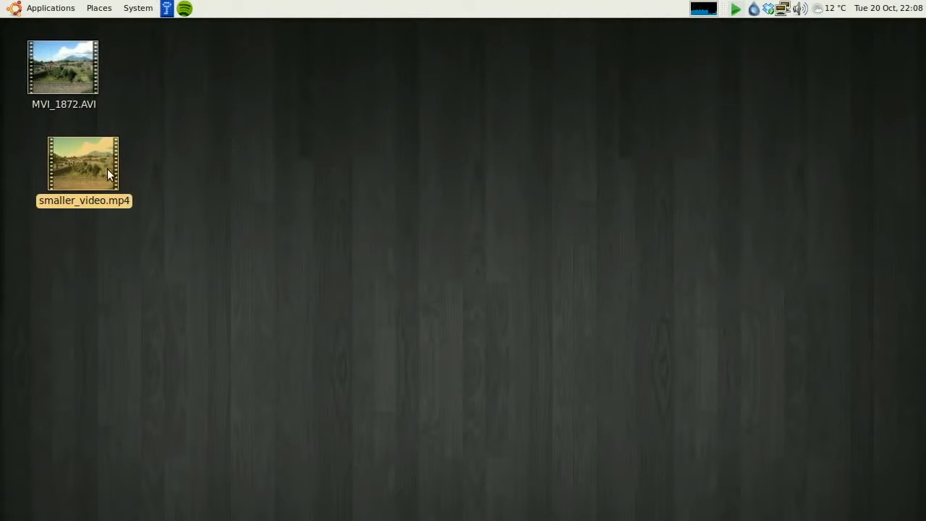
right_click(104, 170)
click(80, 276)
double_click(86, 170)
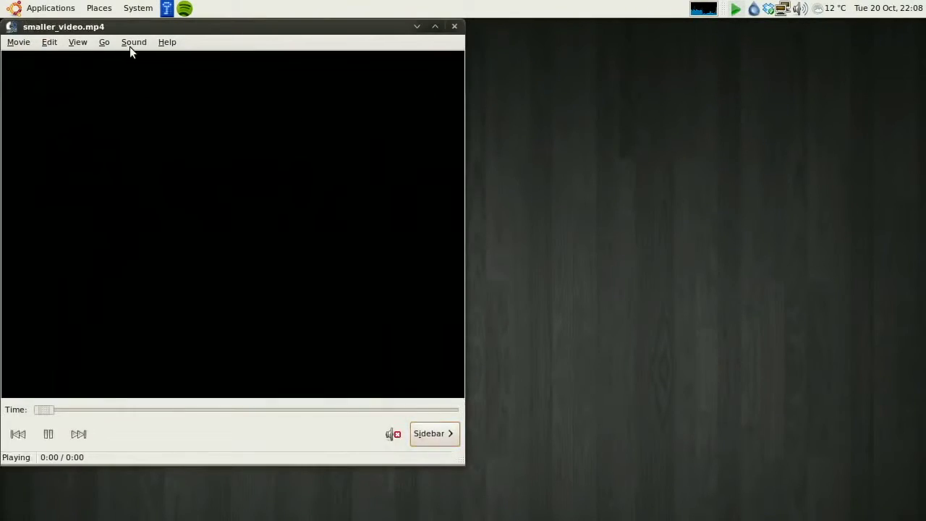
click(83, 43)
mouse_move(167, 73)
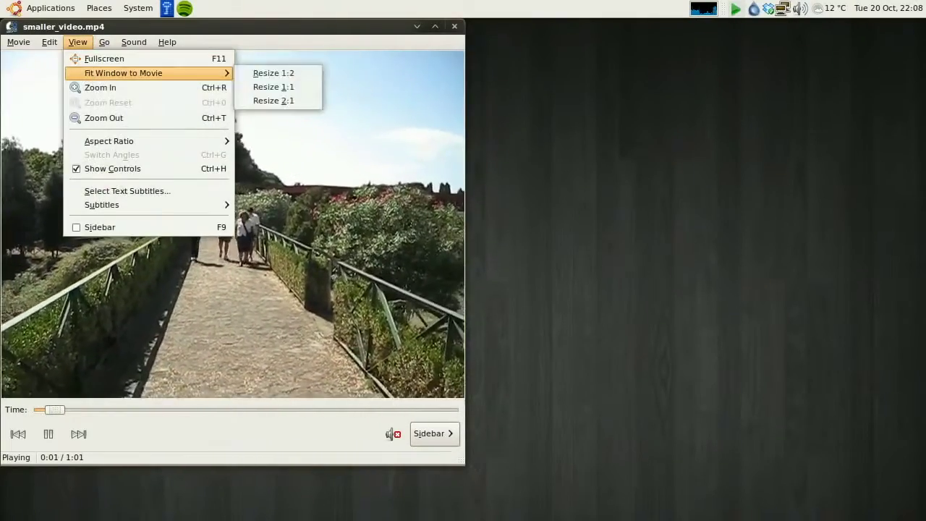
click(280, 86)
drag(236, 26, 460, 56)
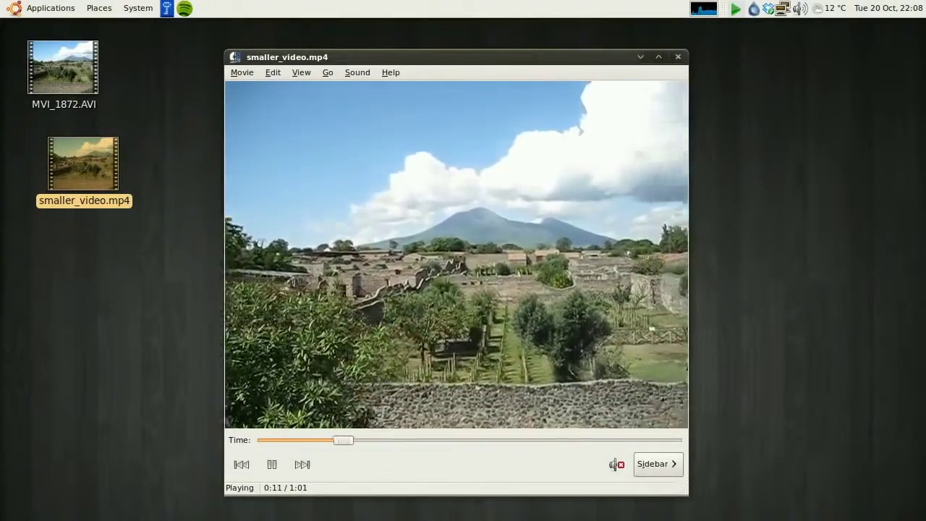
click(269, 469)
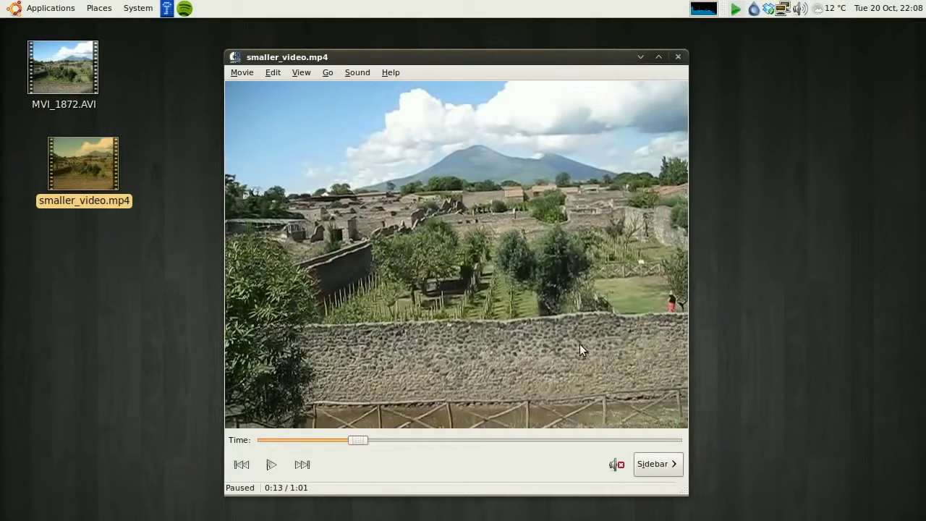
click(274, 463)
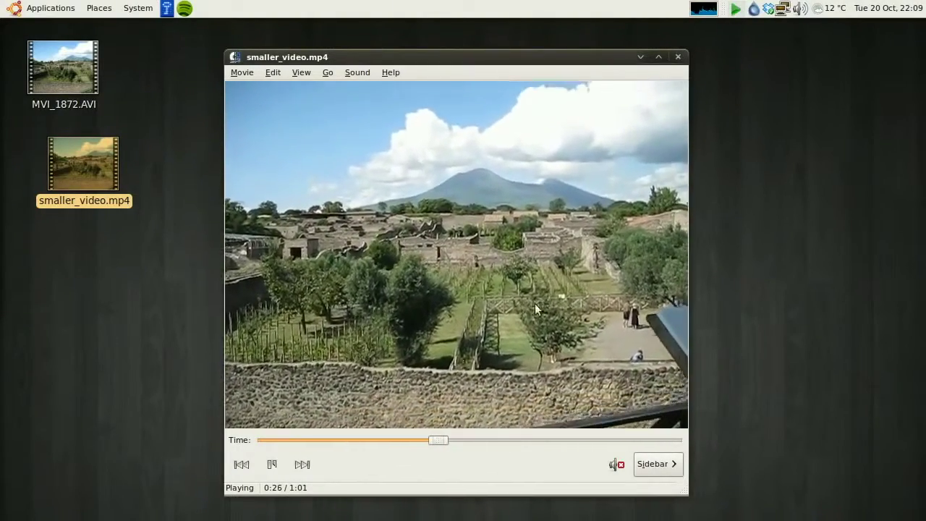
click(272, 464)
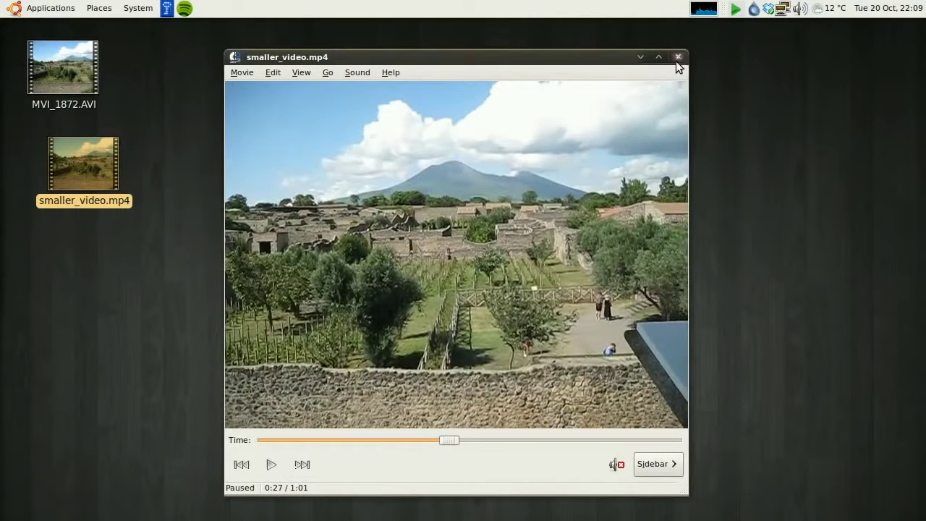